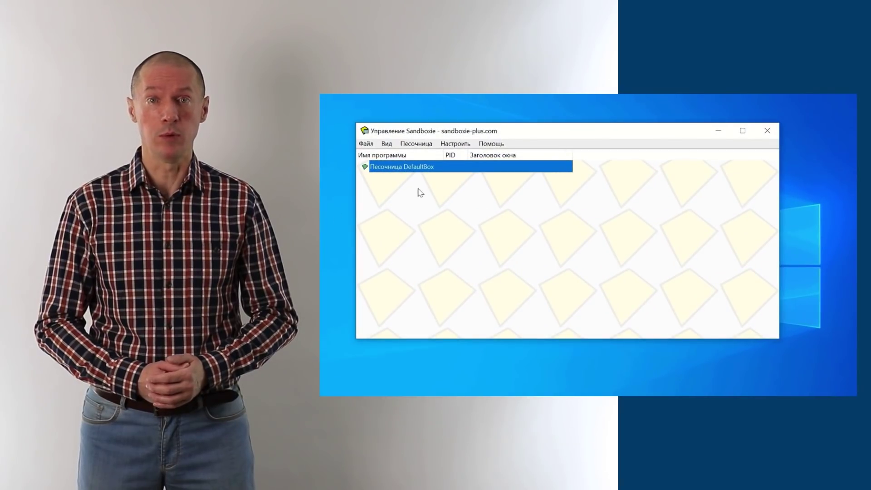
# Step: Create a sandbox named Sand1 and open its sandbox settings
pyautogui.write('Sand1')
pyautogui.press('Return')
pyautogui.rightClick(449, 178)
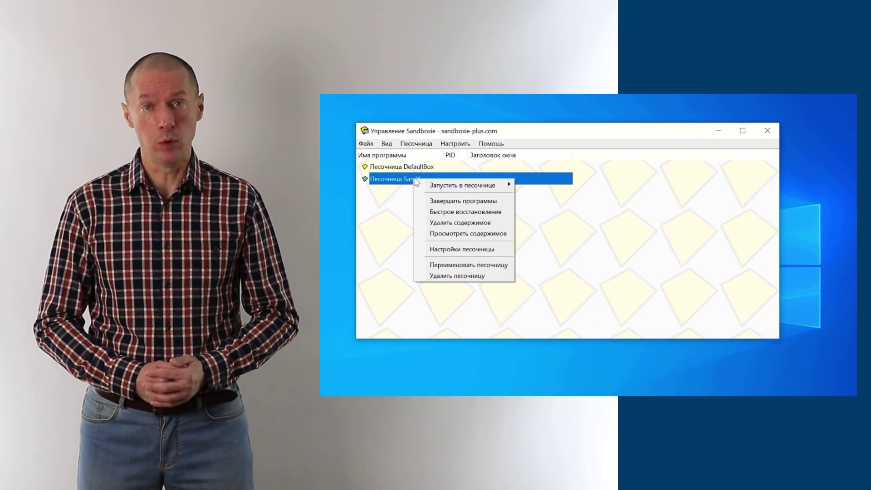
pyautogui.click(467, 251)
pyautogui.click(764, 298)
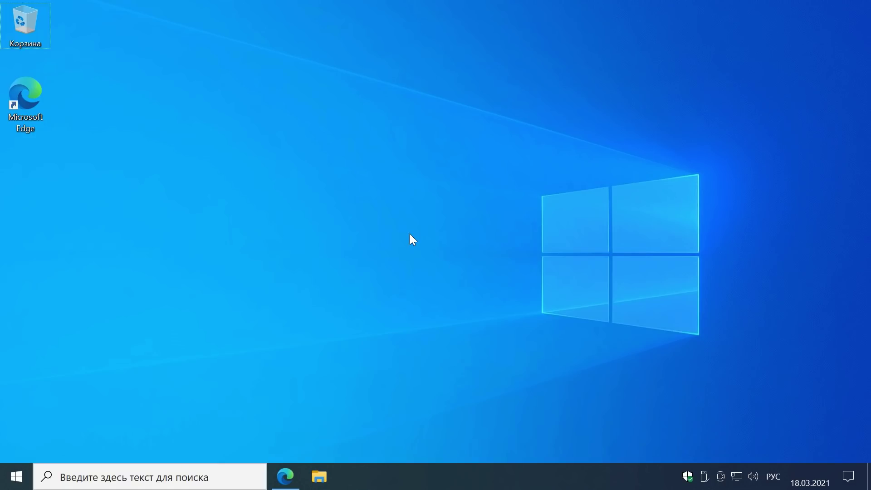
# Step: Check the system type in the Windows device specifications, and close the settings window
pyautogui.rightClick(16, 475)
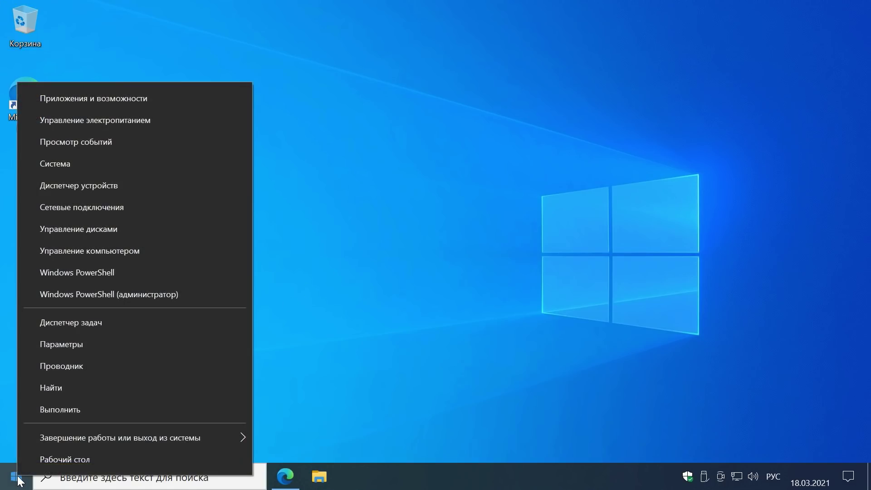
pyautogui.click(128, 164)
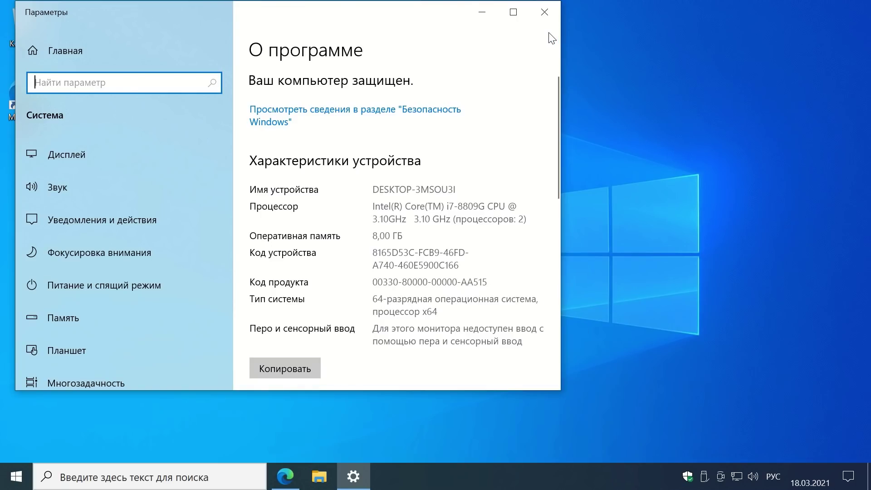
pyautogui.click(545, 12)
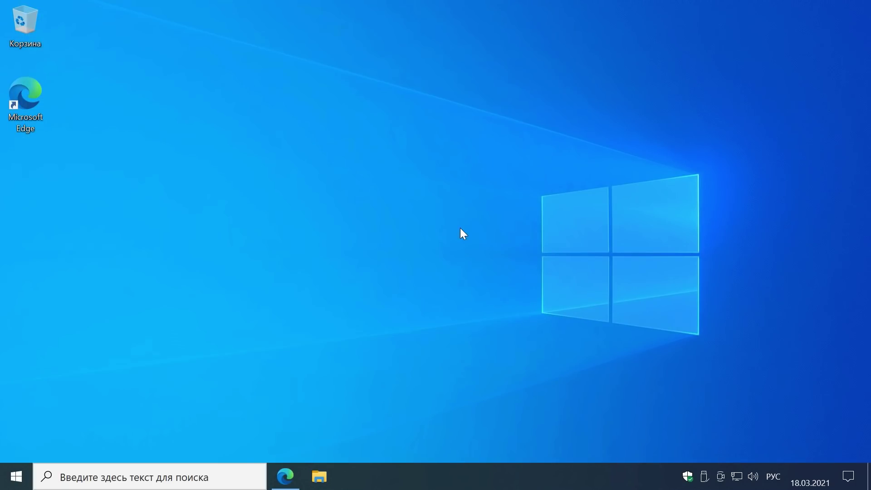
# Step: Switch to Microsoft Edge and open the Sandboxie GitHub download link from the YouTube video's description
pyautogui.click(285, 474)
pyautogui.scroll(-1, 335, 426)
pyautogui.scroll(-3, 336, 426)
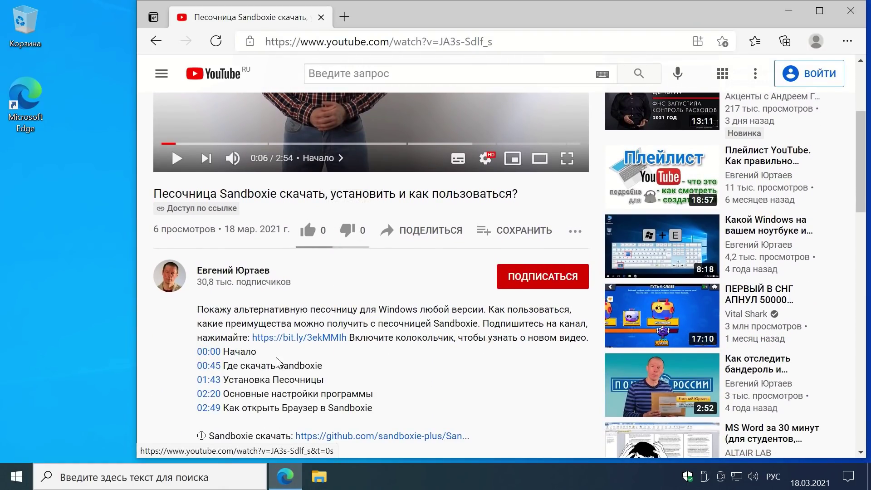
pyautogui.scroll(-4, 368, 361)
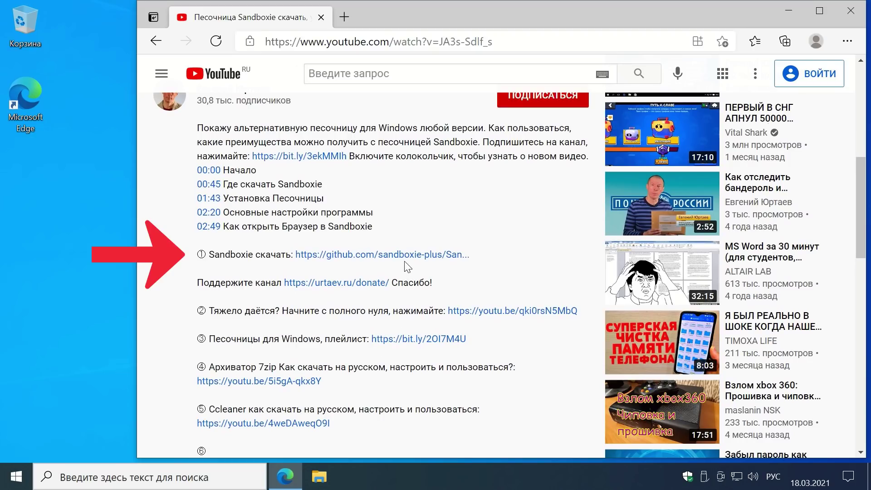
pyautogui.click(404, 257)
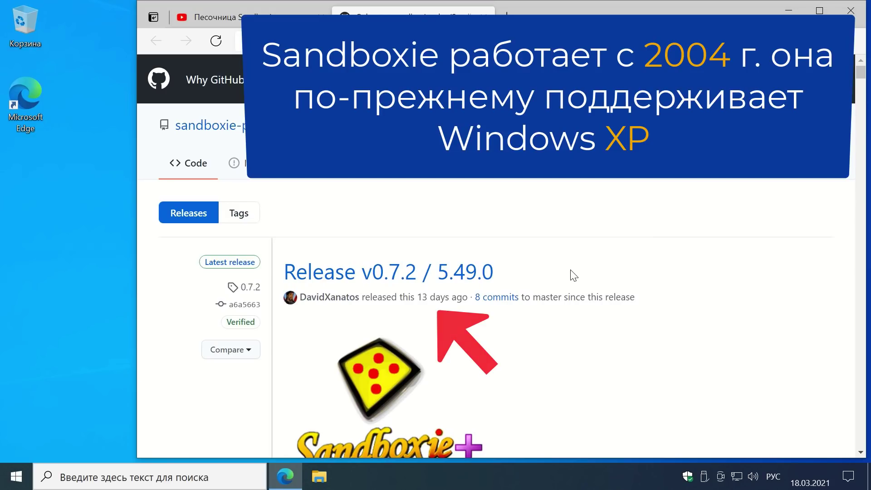
# Step: Download Sandboxie-Classic-x64-v5.49.0.exe from the assets of Release v0.7.2 / 5.49.0
pyautogui.scroll(-1, 576, 302)
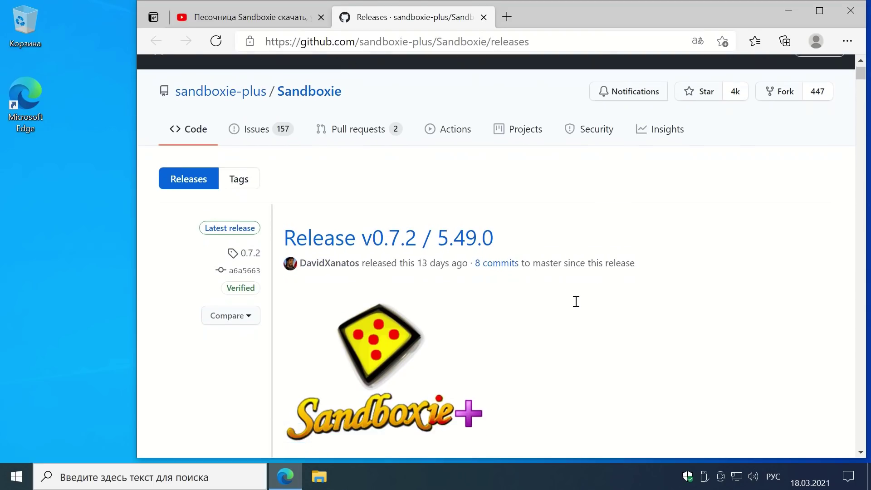
pyautogui.scroll(-10, 576, 301)
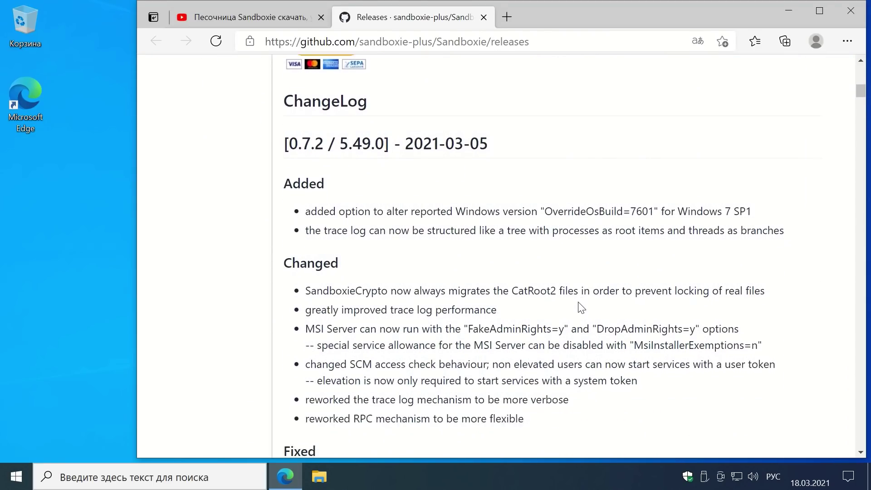
pyautogui.scroll(-9, 581, 307)
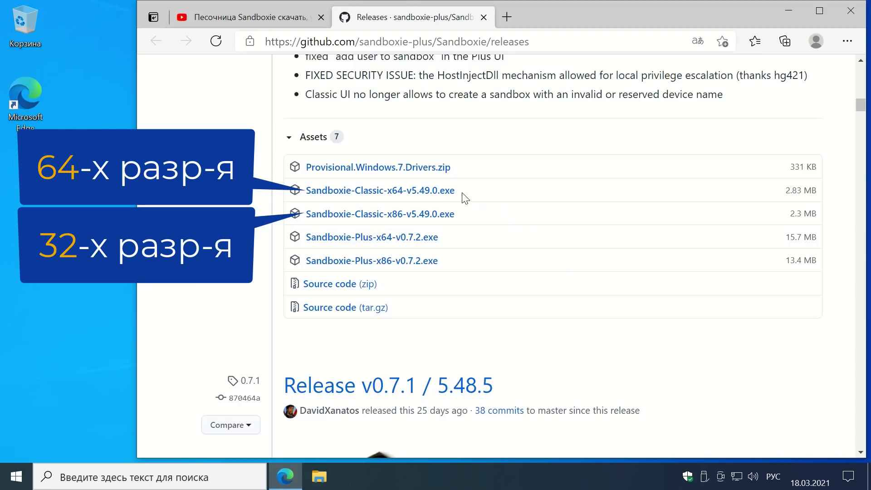
pyautogui.click(414, 191)
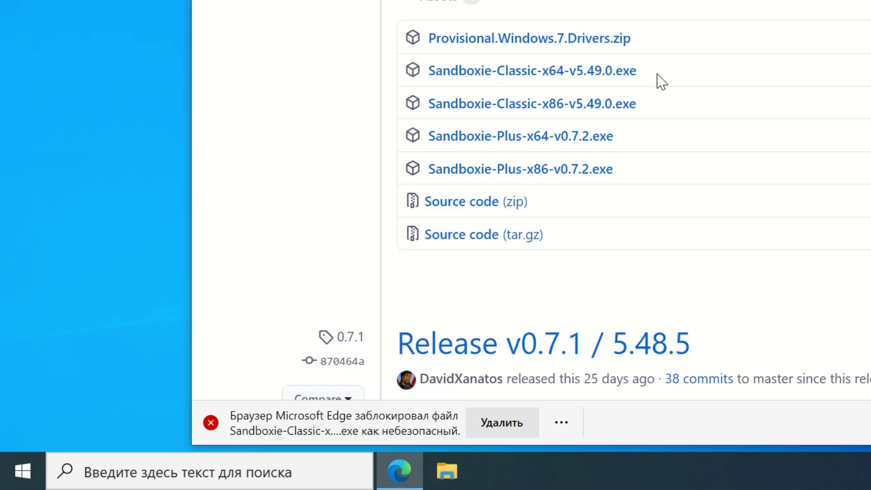
# Step: Keep the blocked Sandboxie installer despite the SmartScreen warning and show the downloaded file in its folder
pyautogui.click(562, 423)
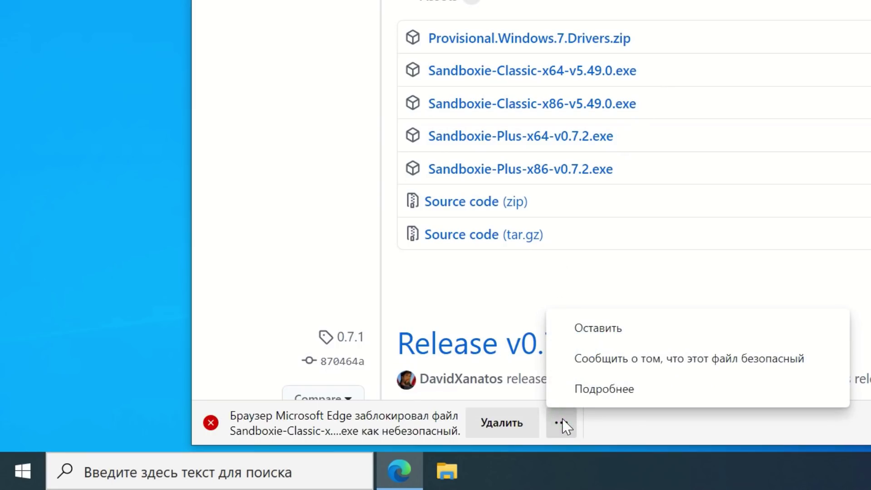
pyautogui.click(620, 331)
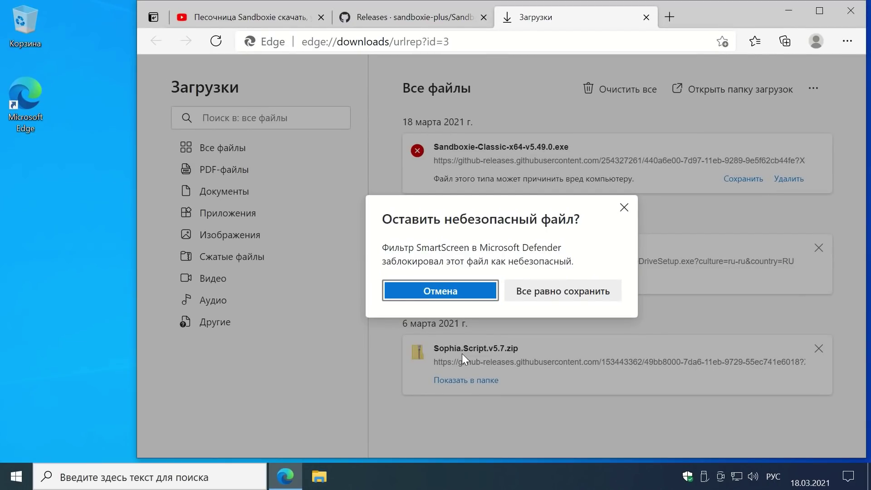
pyautogui.click(571, 293)
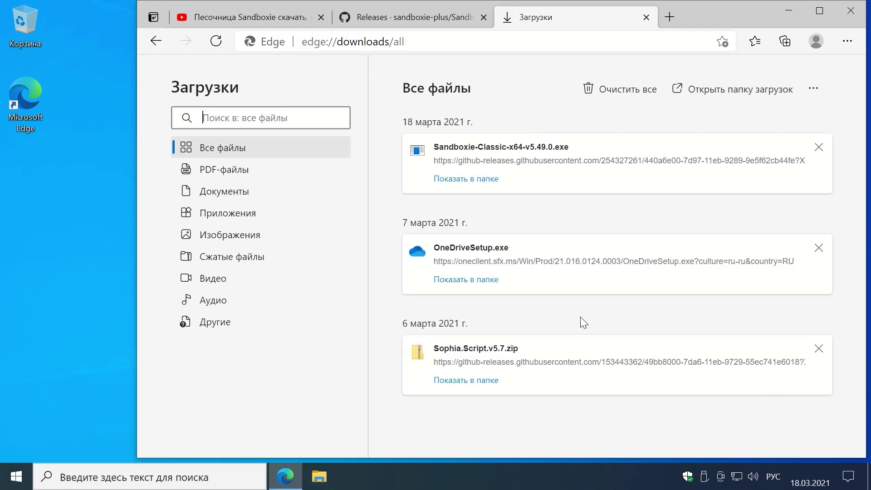
pyautogui.click(484, 179)
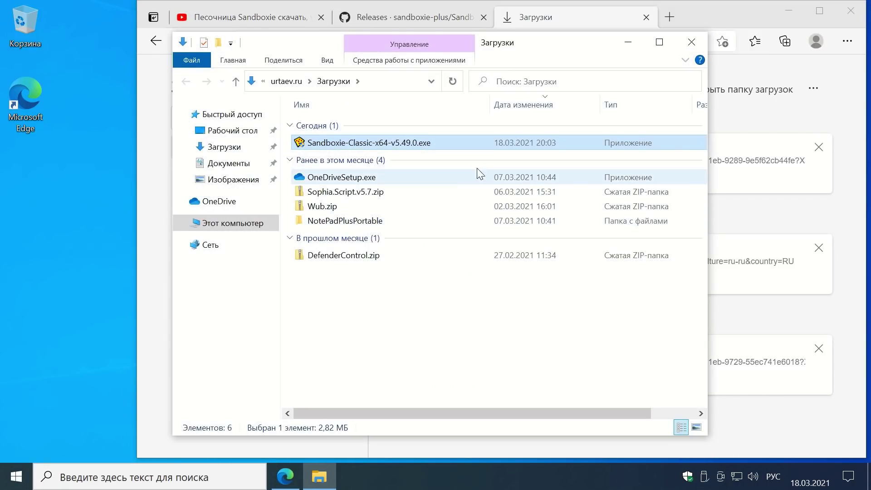
# Step: Scan Sandboxie-Classic-x64-v5.49.0.exe with Microsoft Defender and close the Windows Security window
pyautogui.rightClick(431, 144)
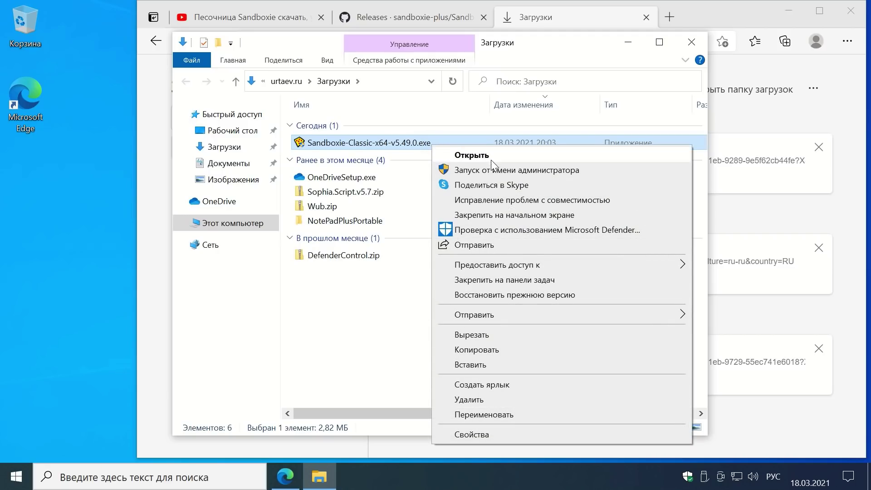
pyautogui.click(502, 230)
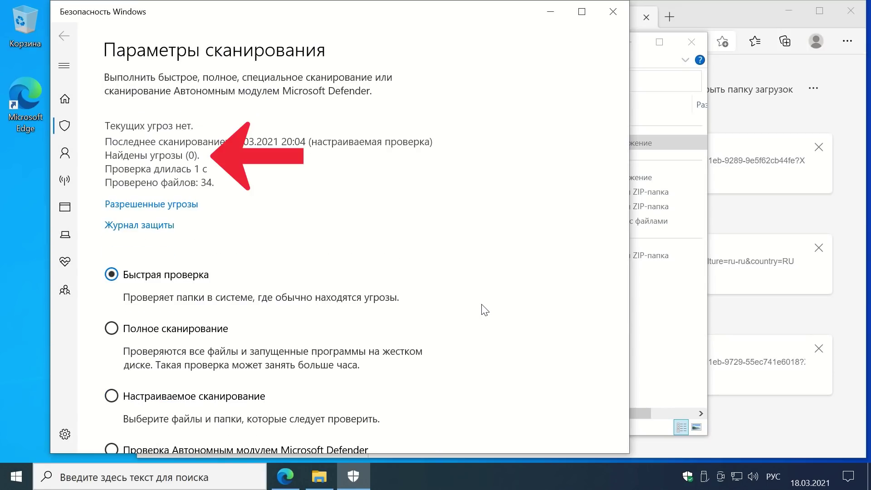
pyautogui.click(613, 11)
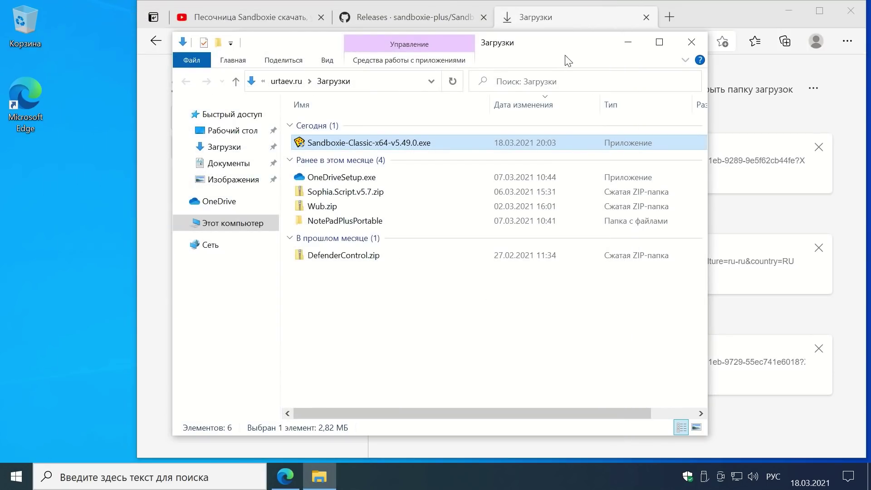
# Step: Run the Sandboxie installer with permission to make changes, and minimize the Downloads folder and browser windows
pyautogui.click(439, 143)
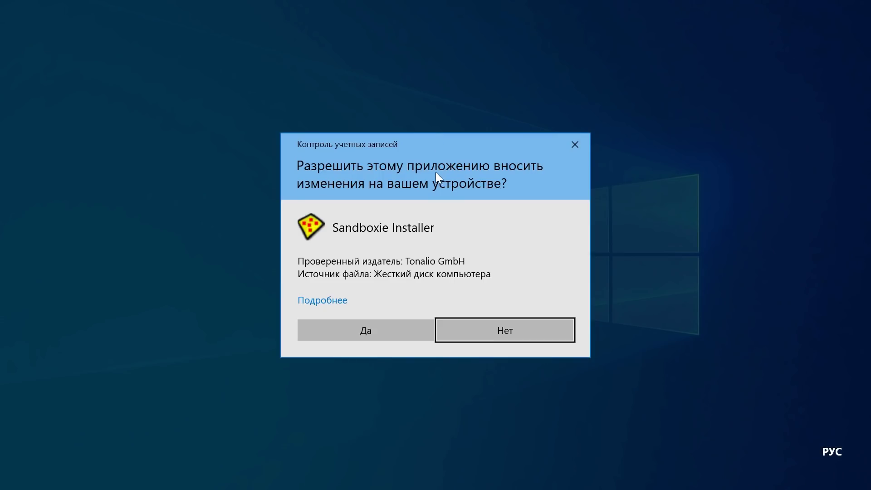
pyautogui.click(384, 332)
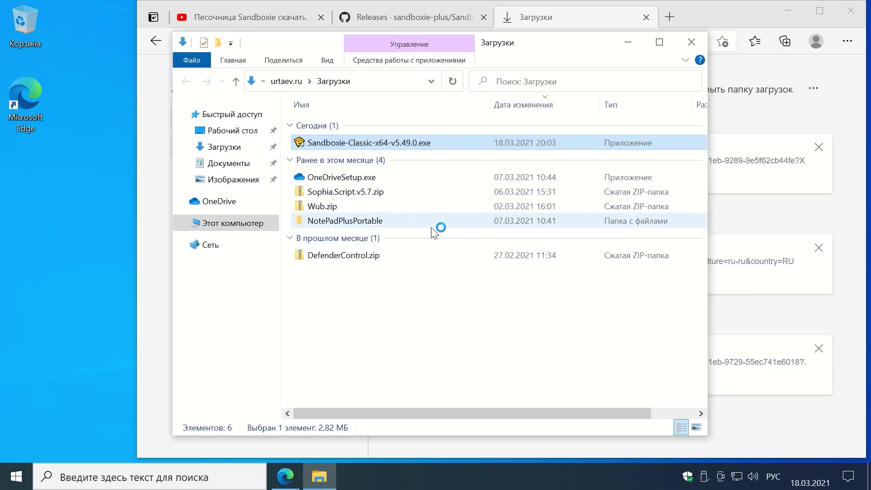
pyautogui.click(628, 42)
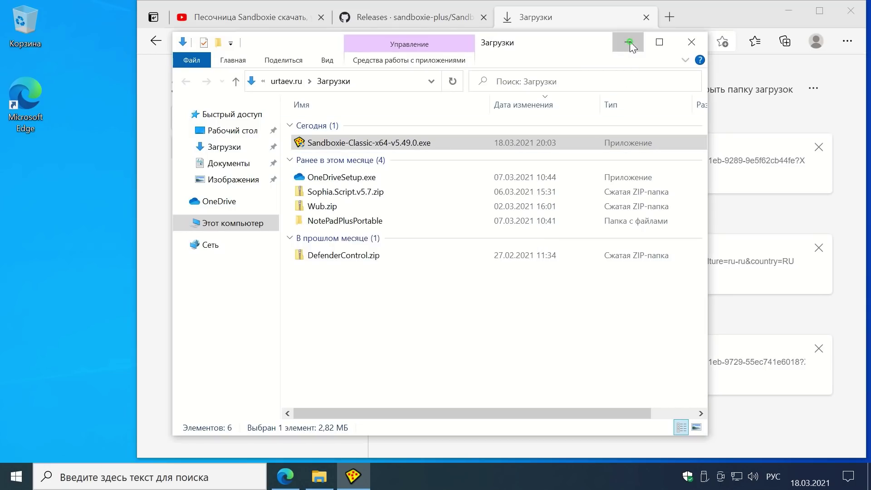
pyautogui.click(790, 10)
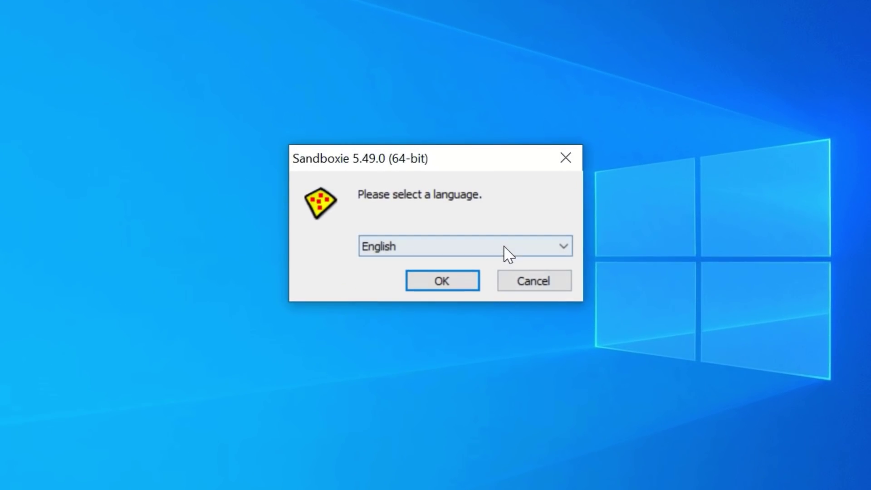
# Step: Choose Russian as the language for the Sandboxie installation
pyautogui.click(481, 244)
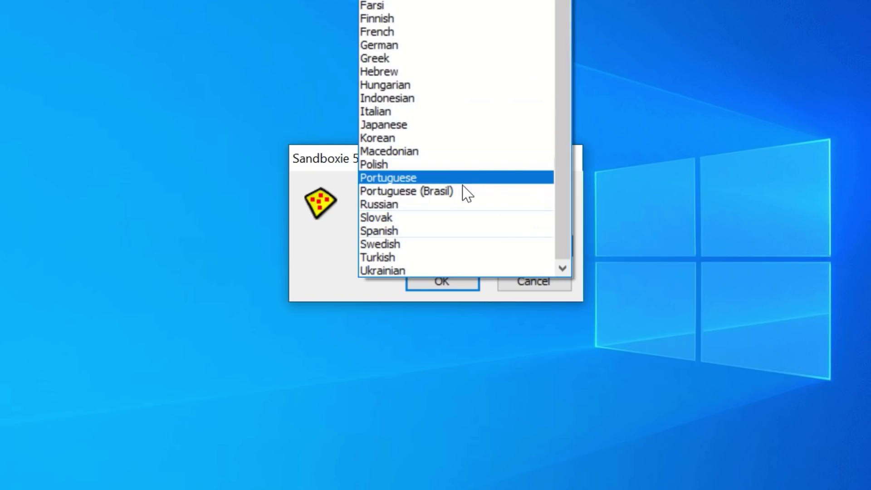
pyautogui.click(400, 204)
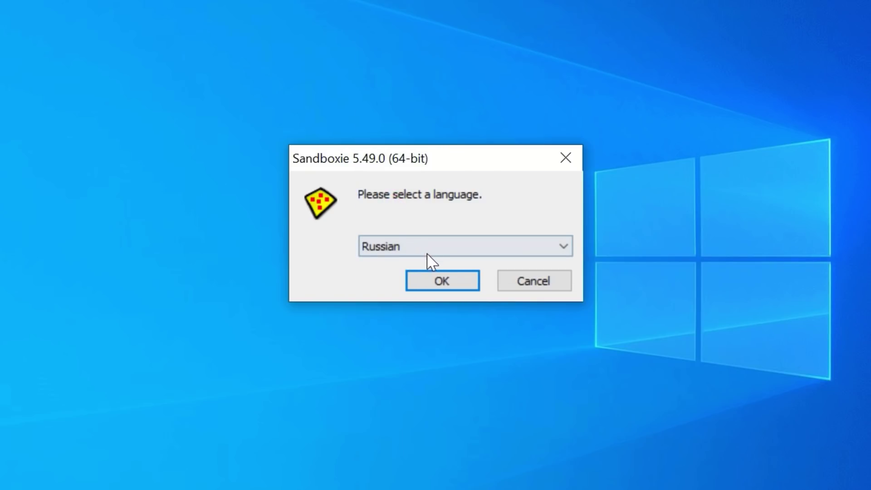
pyautogui.click(445, 287)
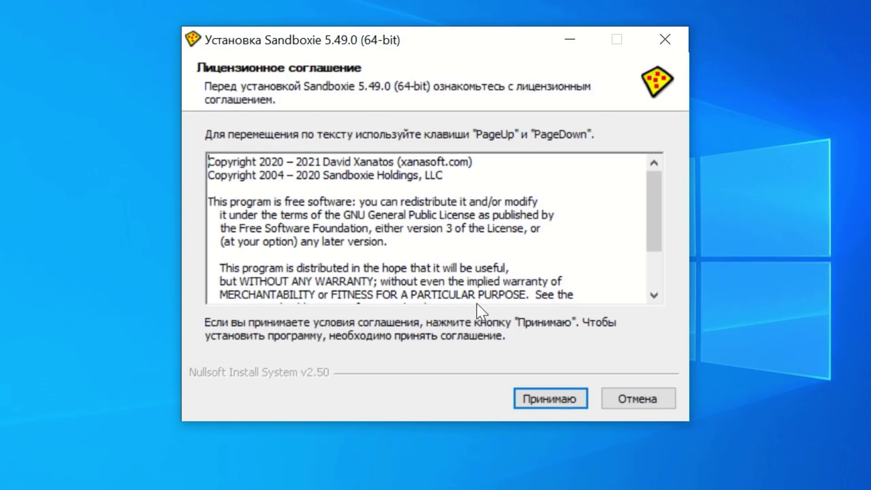
# Step: Accept the licence agreement and complete the installation of Sandboxie and its system driver in C:\Program Files\Sandboxie
pyautogui.click(551, 402)
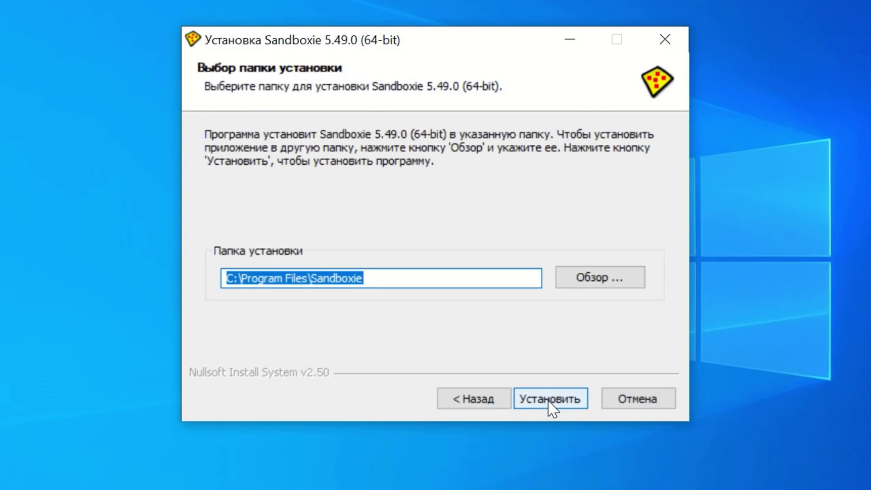
pyautogui.click(549, 400)
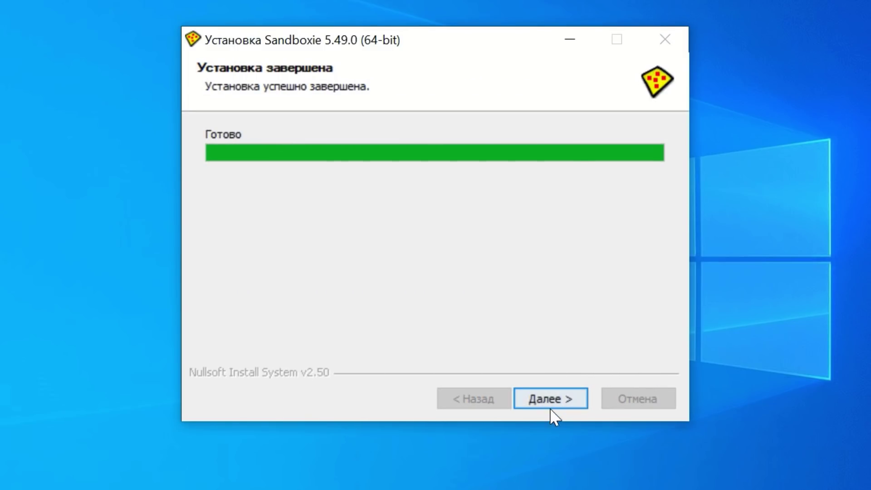
pyautogui.click(548, 402)
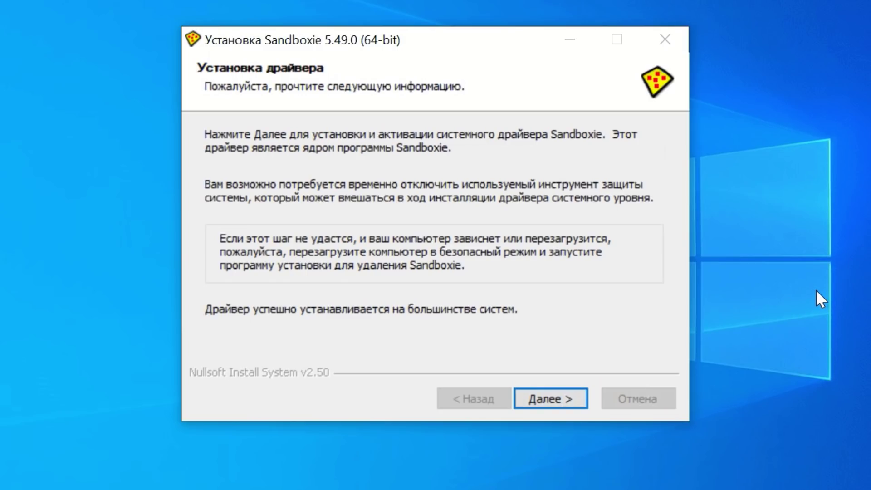
pyautogui.click(562, 398)
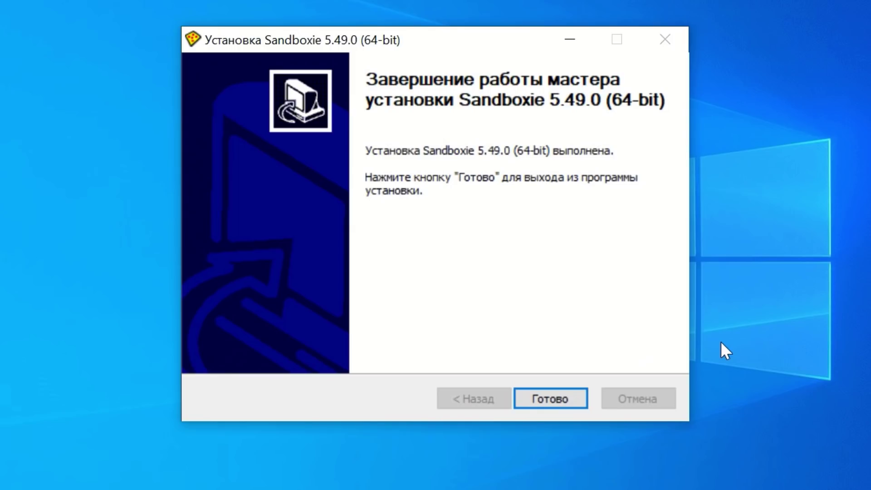
pyautogui.click(553, 399)
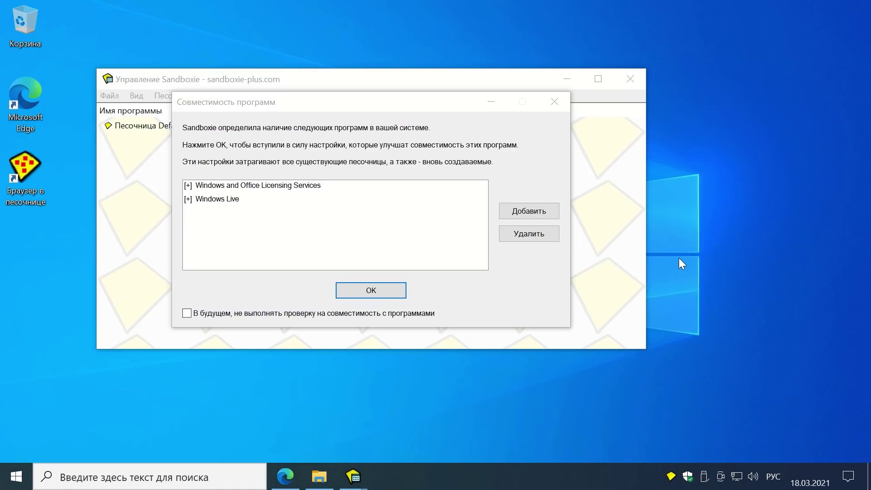
# Step: Apply the suggested program compatibility settings and move the Sandboxie icon from the hidden icons into the visible notification area
pyautogui.click(372, 291)
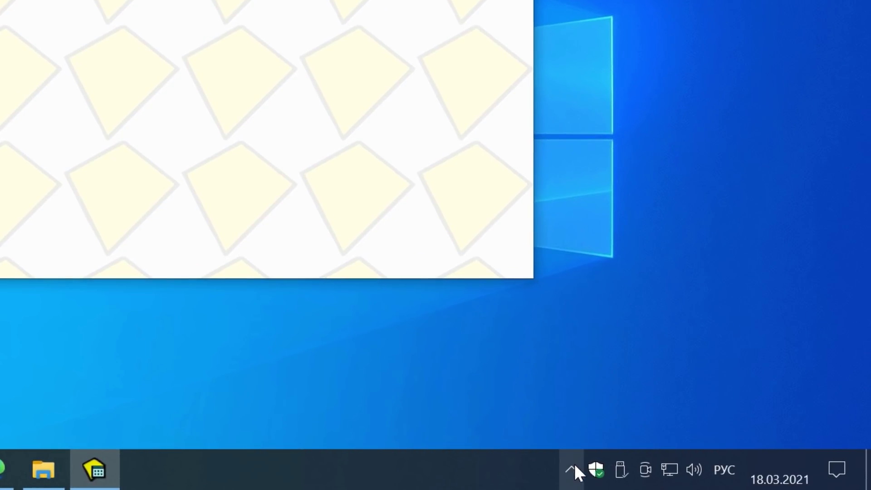
pyautogui.click(635, 474)
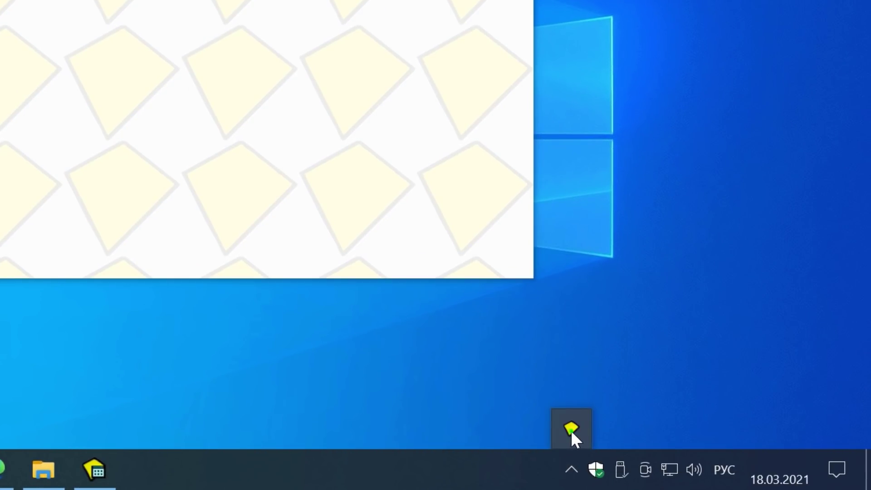
pyautogui.moveTo(571, 429); pyautogui.dragTo(575, 467)
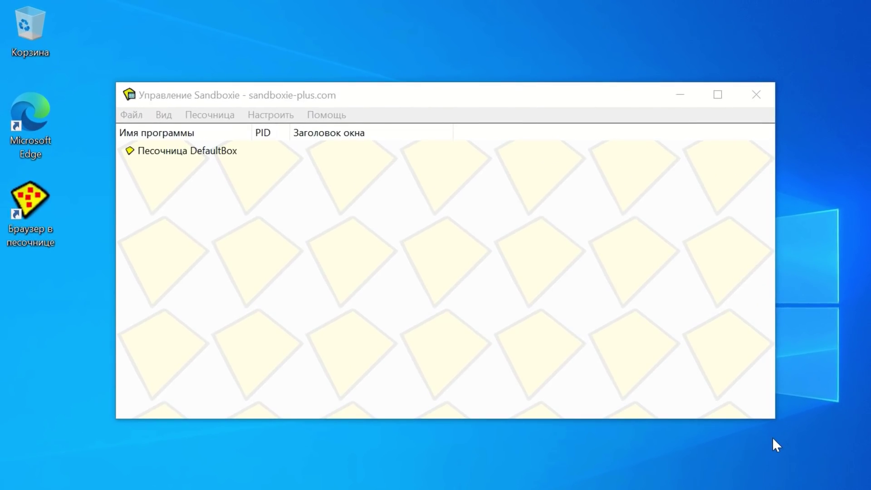
# Step: Display the commands available for the DefaultBox sandbox
pyautogui.click(218, 153)
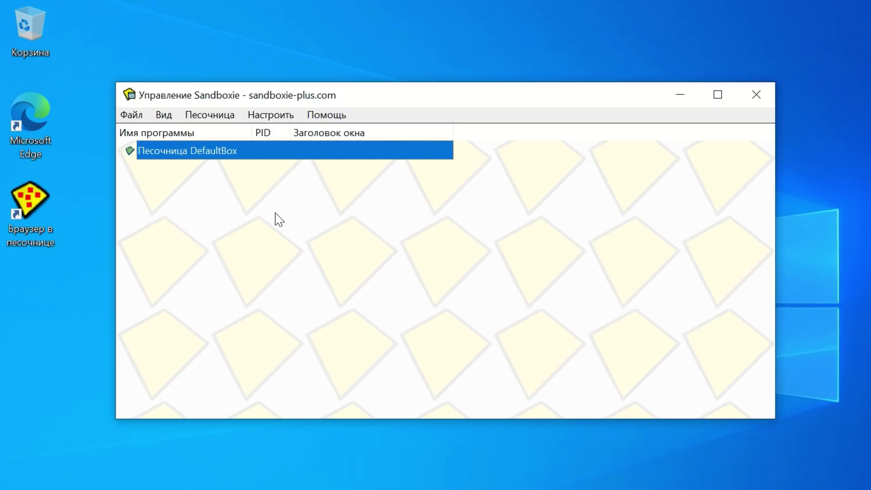
pyautogui.rightClick(241, 152)
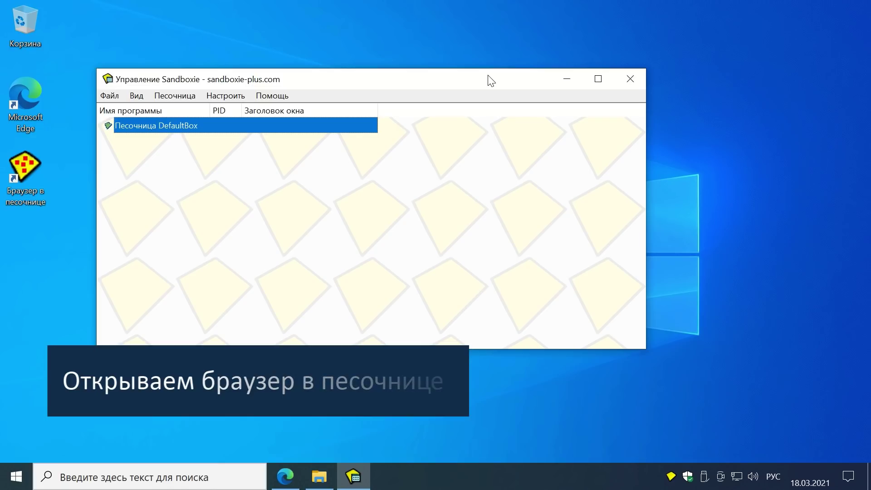
# Step: Minimize the Sandboxie control window and close the regular, non-sandboxed Microsoft Edge browser completely
pyautogui.click(567, 79)
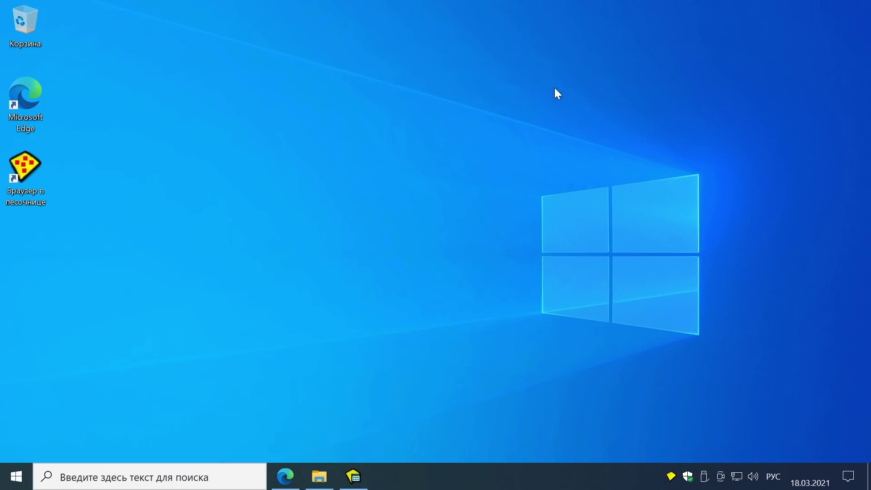
pyautogui.click(285, 476)
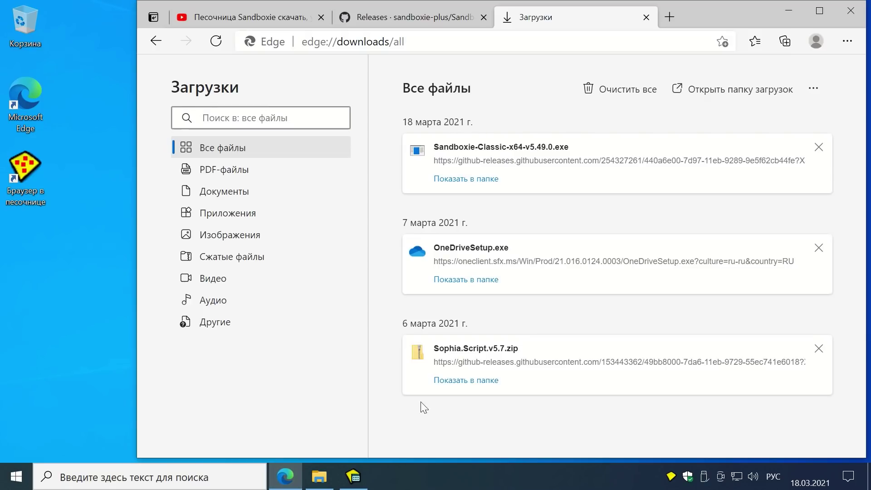
pyautogui.click(847, 41)
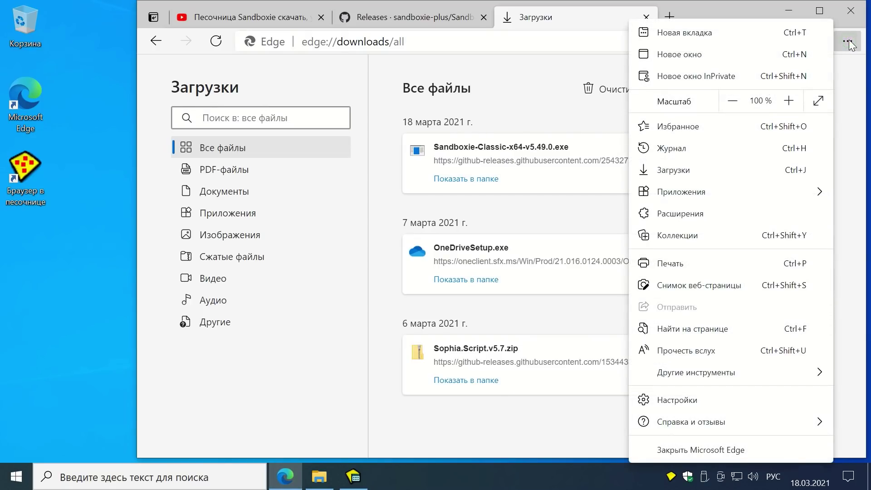
pyautogui.click(677, 449)
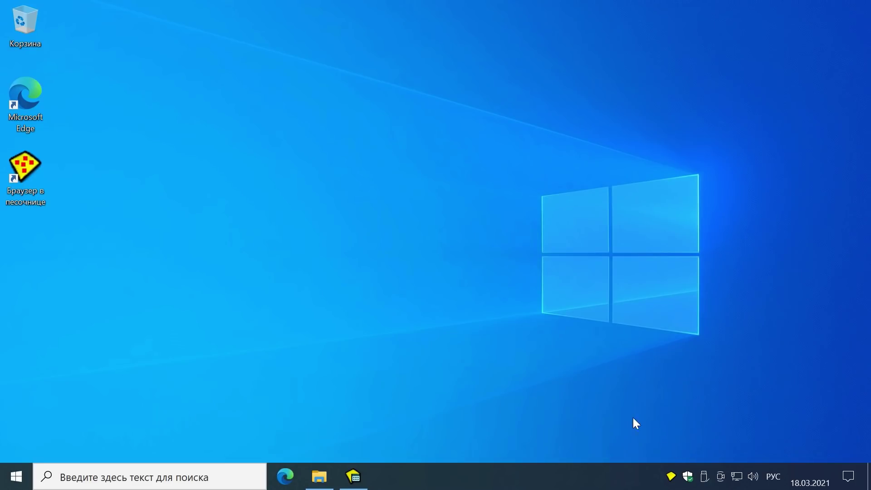
# Step: Launch the sandboxed browser from the desktop, and maximize and restore its window to check the border around it
pyautogui.doubleClick(30, 167)
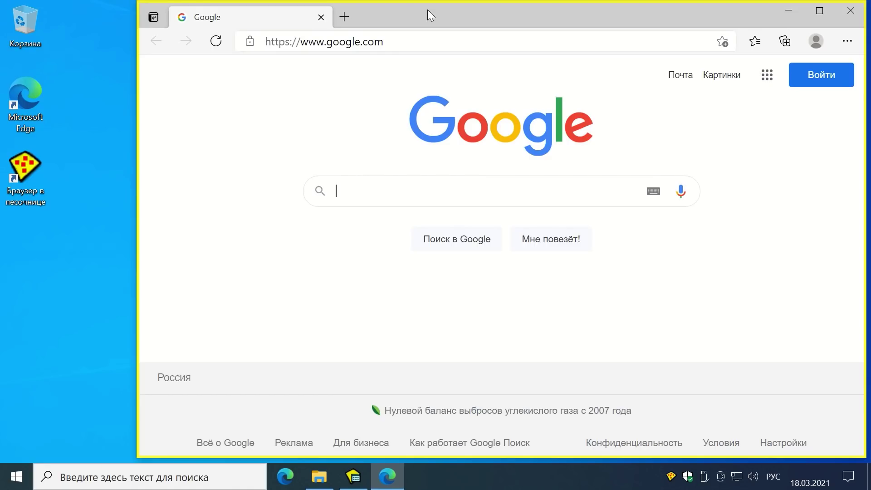
pyautogui.click(818, 11)
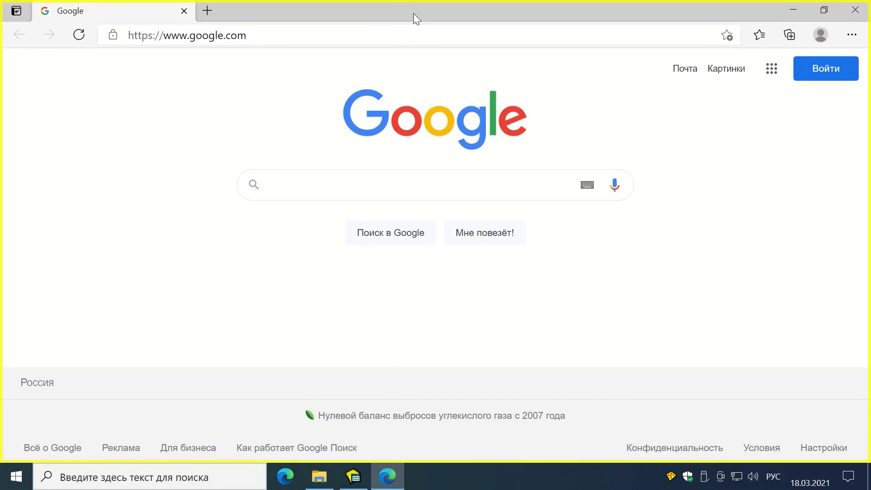
pyautogui.click(824, 10)
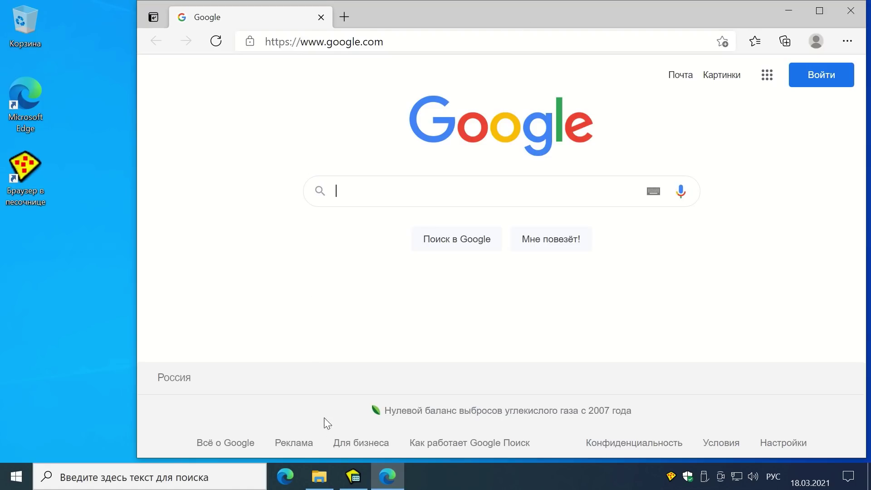
# Step: View the processes running in DefaultBox in the Sandboxie control window, and close the sandboxed Edge browser
pyautogui.click(354, 478)
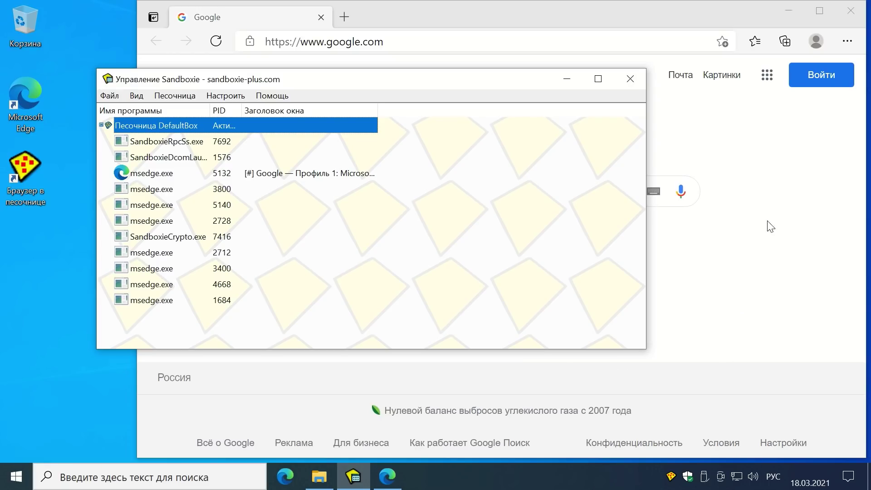
pyautogui.click(846, 43)
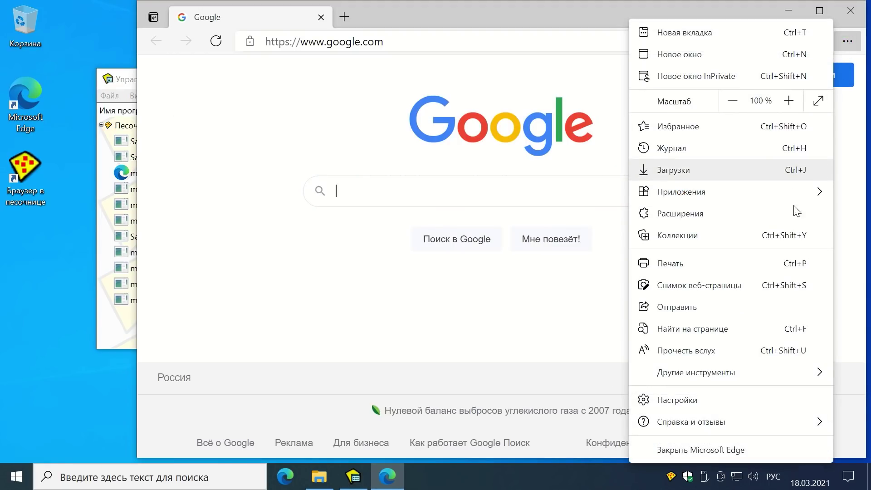
pyautogui.click(732, 449)
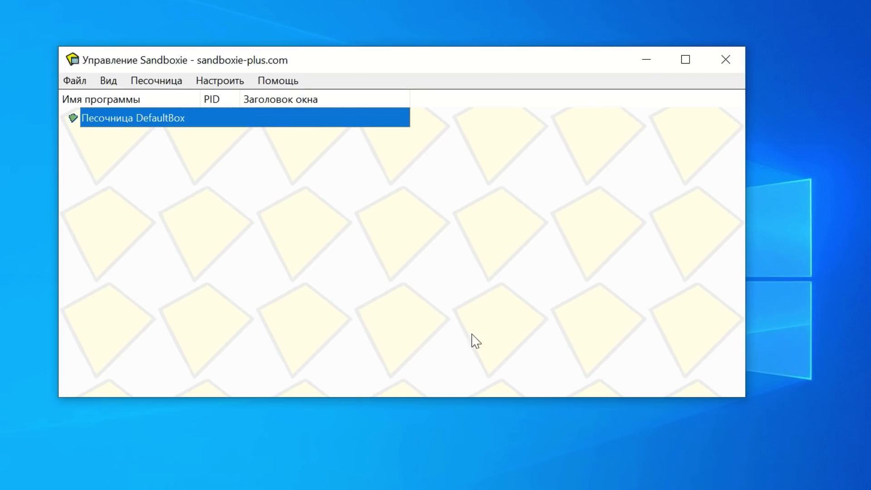
# Step: Create a new sandbox named Sand1 without copying settings from an existing sandbox
pyautogui.click(164, 85)
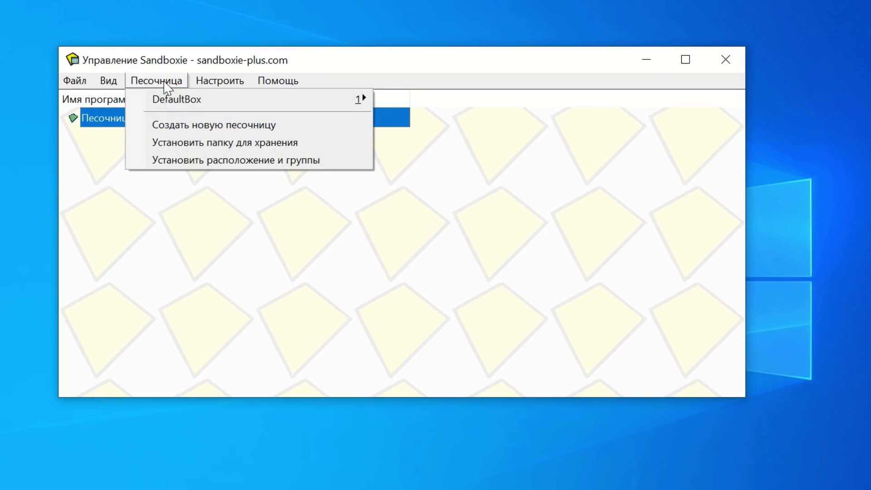
pyautogui.click(185, 126)
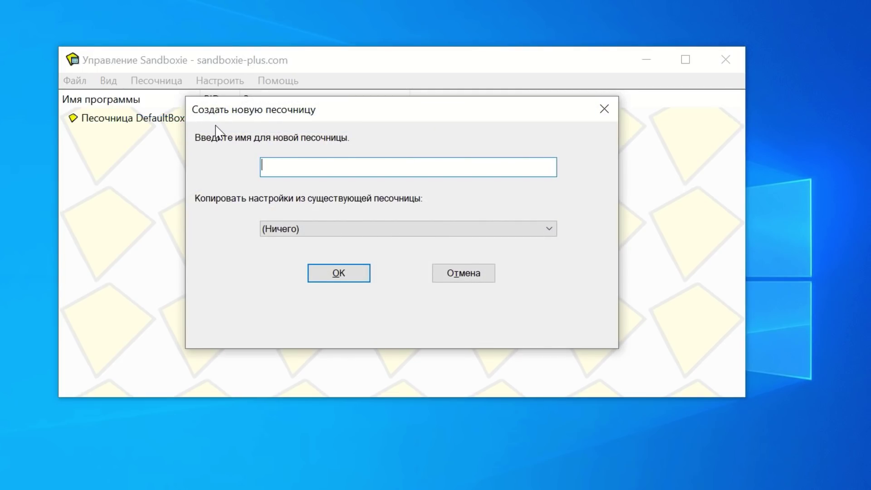
pyautogui.write('Sand1')
pyautogui.click(331, 273)
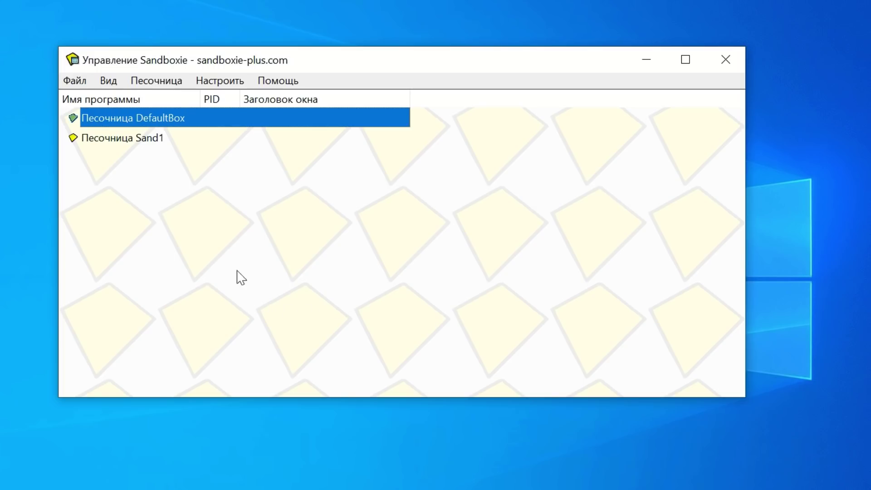
# Step: In Sand1's sandbox settings, make the window border red and disable showing it only when the pointer is in the title
pyautogui.rightClick(153, 139)
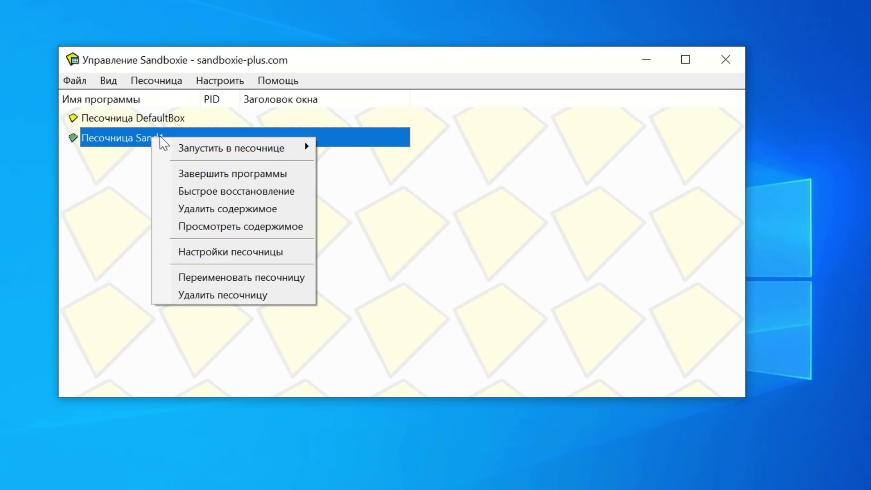
pyautogui.click(226, 252)
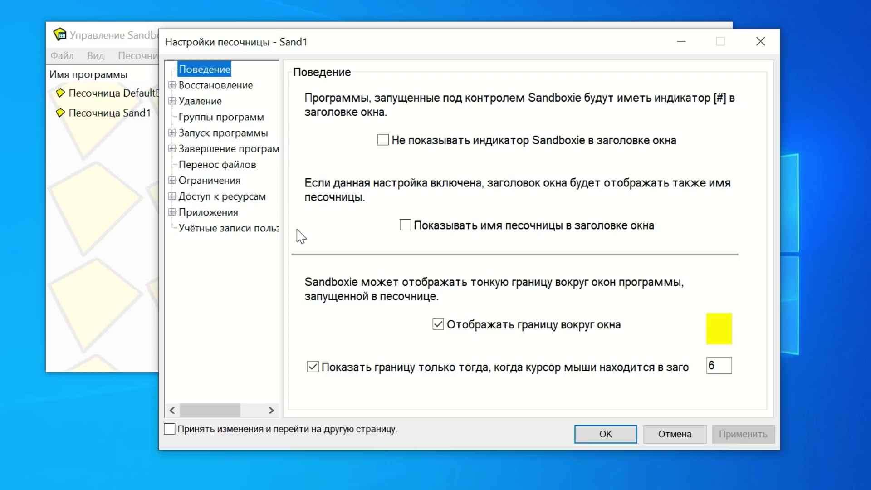
pyautogui.click(722, 338)
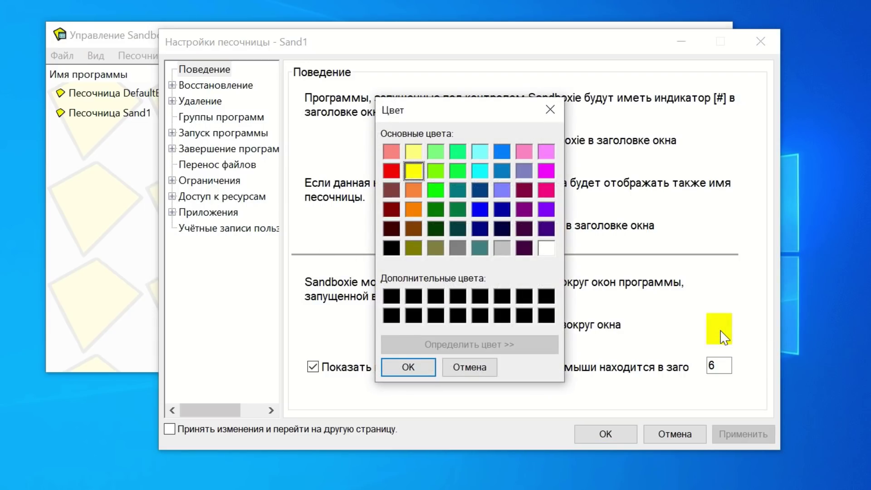
pyautogui.click(389, 175)
pyautogui.click(399, 367)
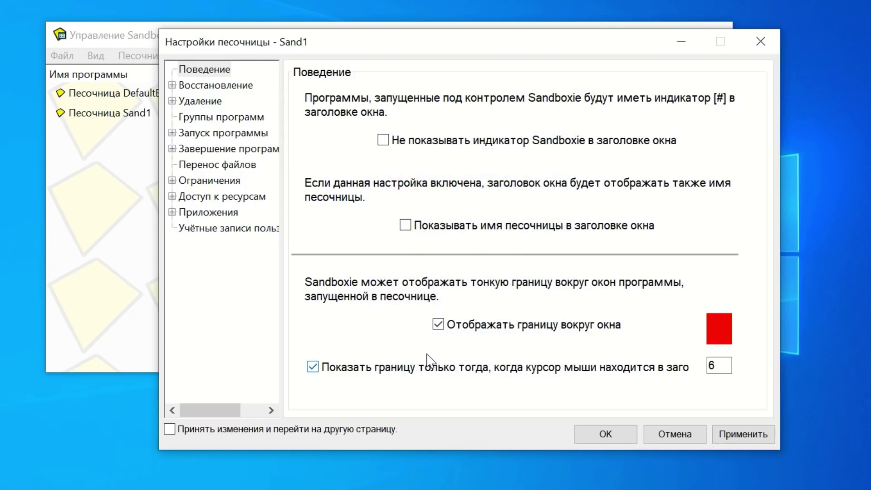
pyautogui.click(313, 367)
pyautogui.click(620, 434)
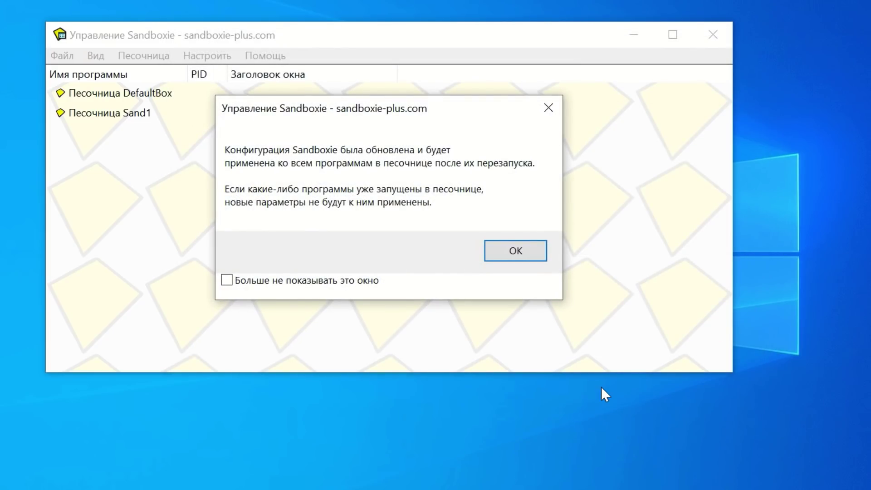
pyautogui.click(517, 252)
# Step: In DefaultBox's sandbox settings, disable showing the border only when the pointer is in the title, and save the change
pyautogui.rightClick(139, 95)
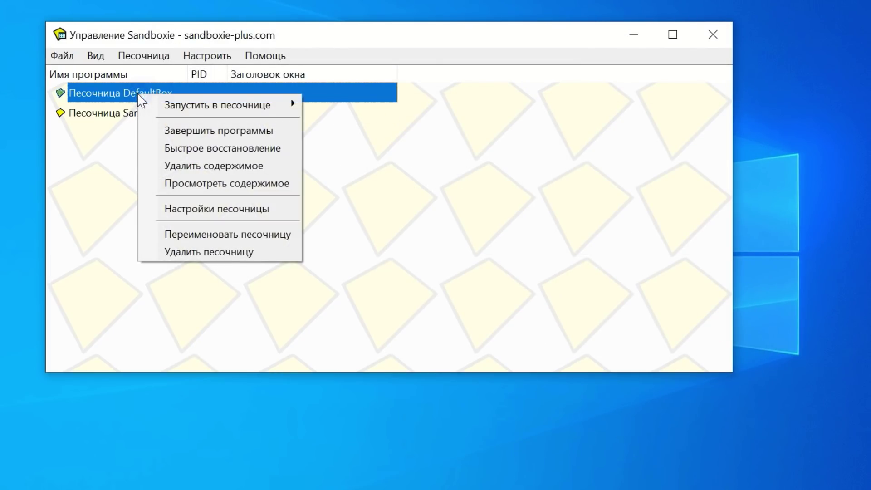
pyautogui.click(202, 215)
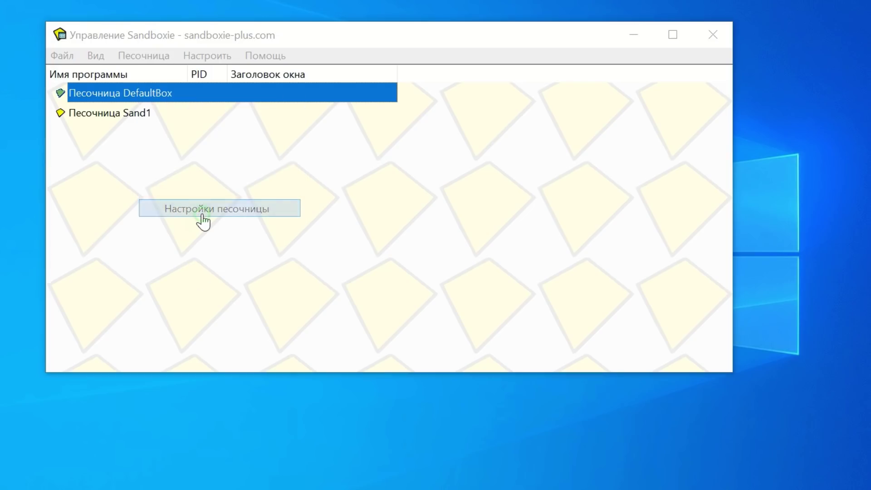
pyautogui.click(312, 367)
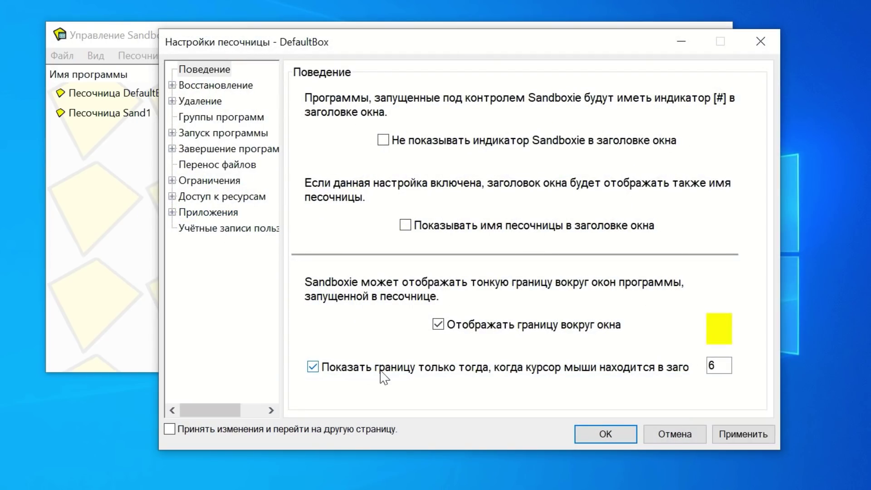
pyautogui.click(314, 368)
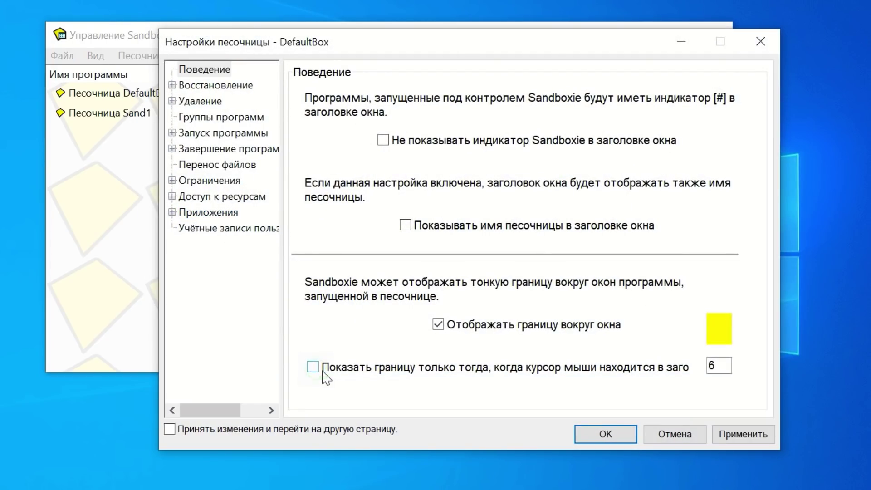
pyautogui.click(725, 428)
pyautogui.click(610, 433)
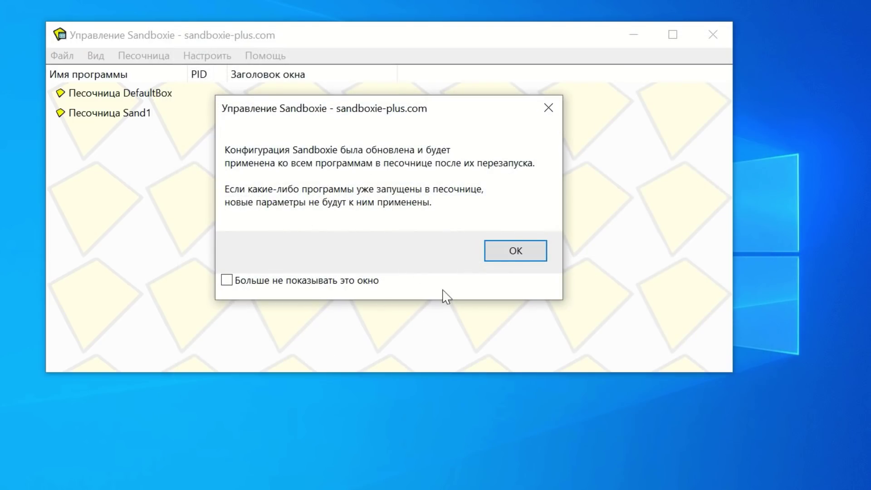
pyautogui.click(518, 251)
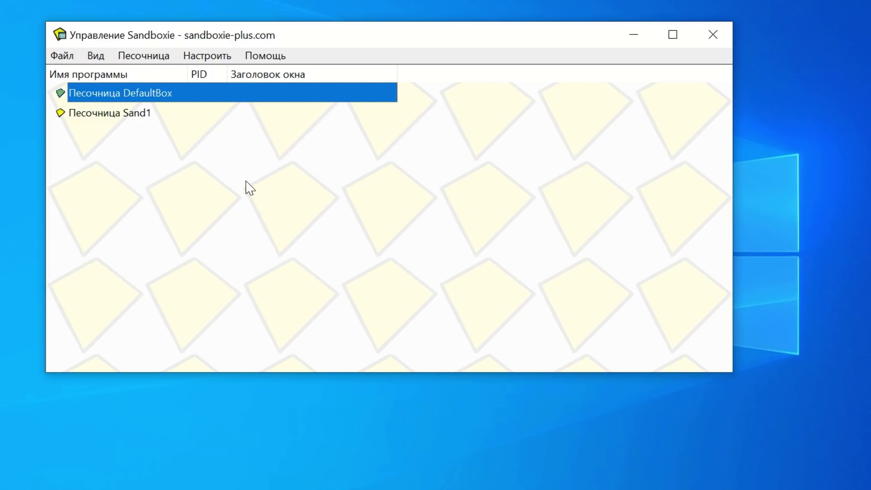
# Step: Run the web browser inside the Sand1 sandbox
pyautogui.rightClick(138, 114)
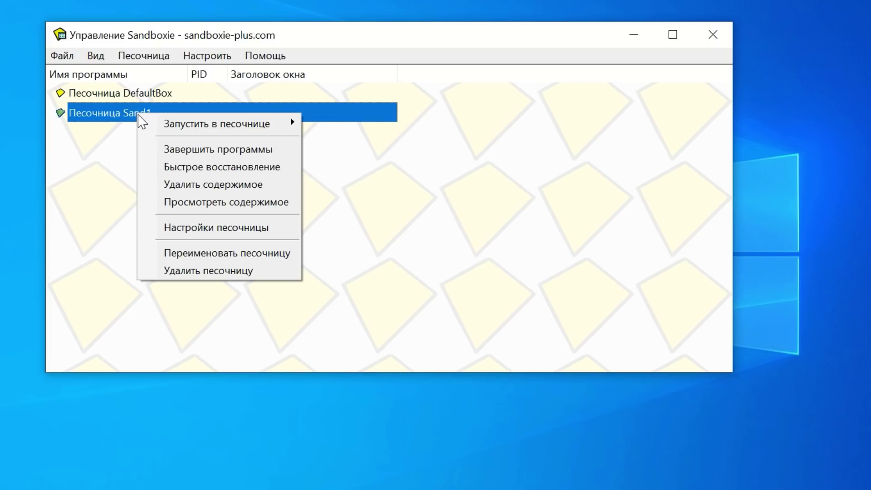
pyautogui.moveTo(235, 126)
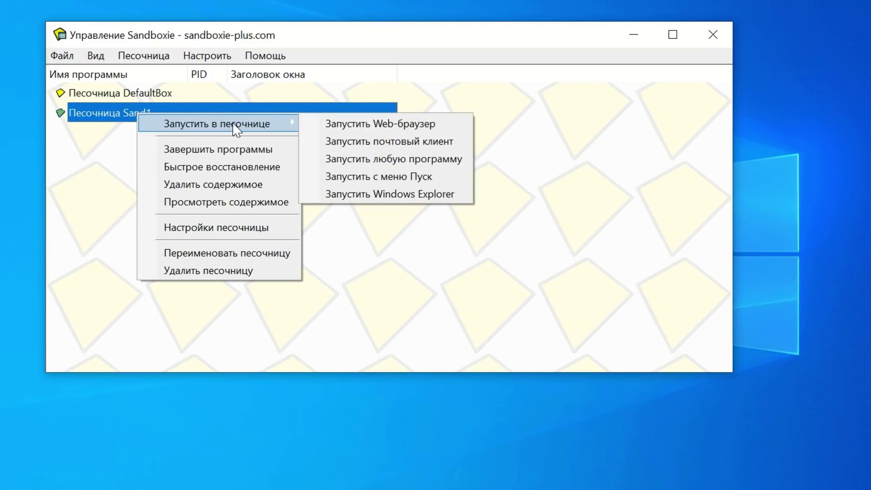
pyautogui.click(368, 124)
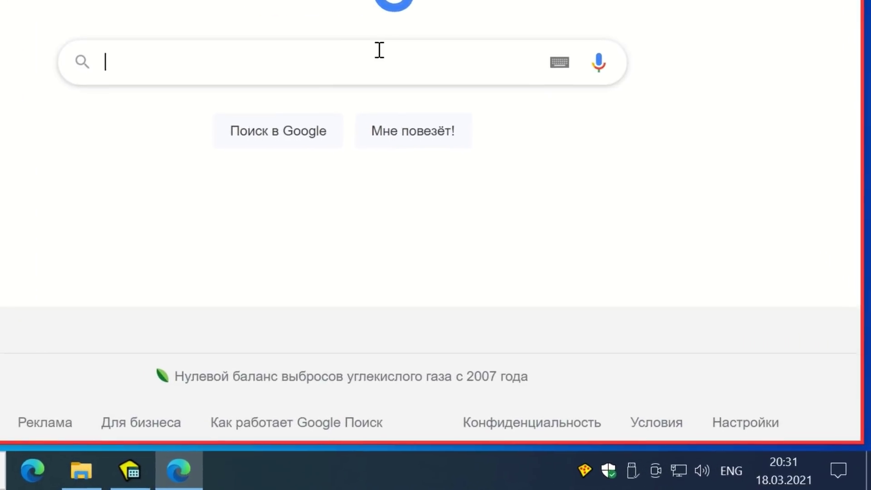
# Step: Run Windows Explorer in the DefaultBox sandbox from the Sandboxie notification area icon, and stop its information message from appearing again
pyautogui.rightClick(585, 472)
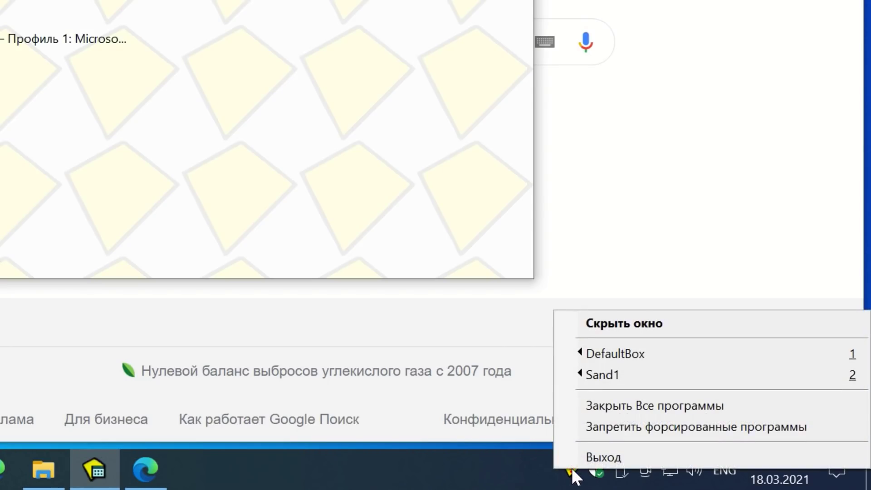
pyautogui.moveTo(618, 361)
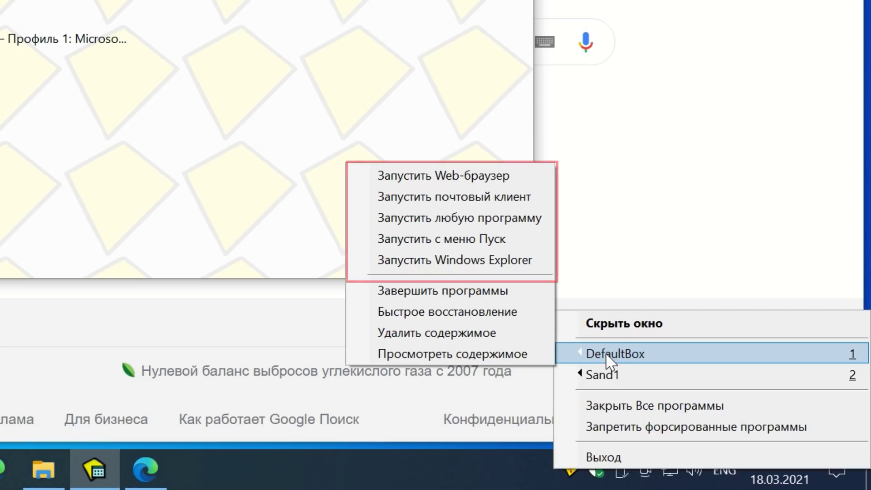
pyautogui.click(502, 266)
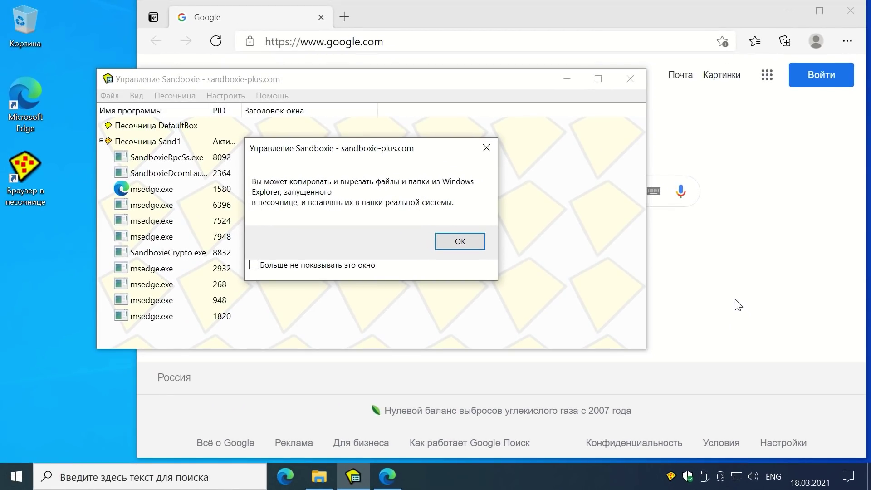
pyautogui.click(254, 266)
pyautogui.click(460, 241)
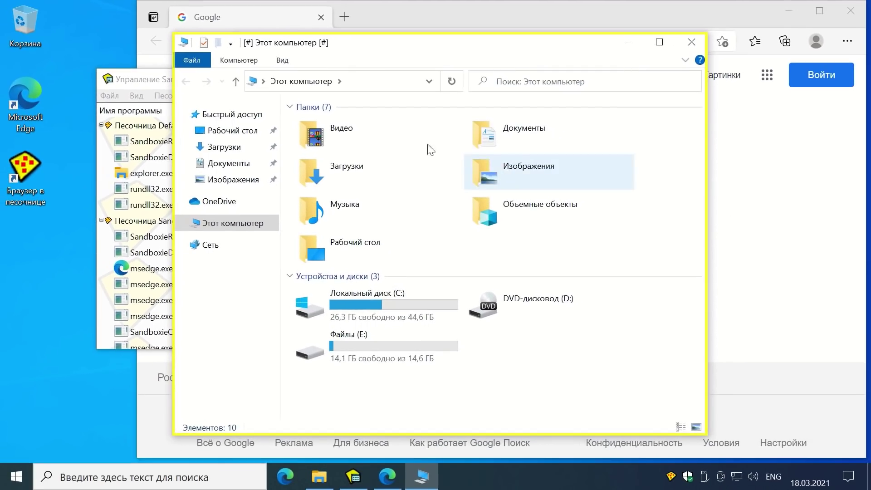
# Step: View the processes running in both sandboxes, minimize the Sandboxie control window and return to the sandboxed Explorer window
pyautogui.click(60, 101)
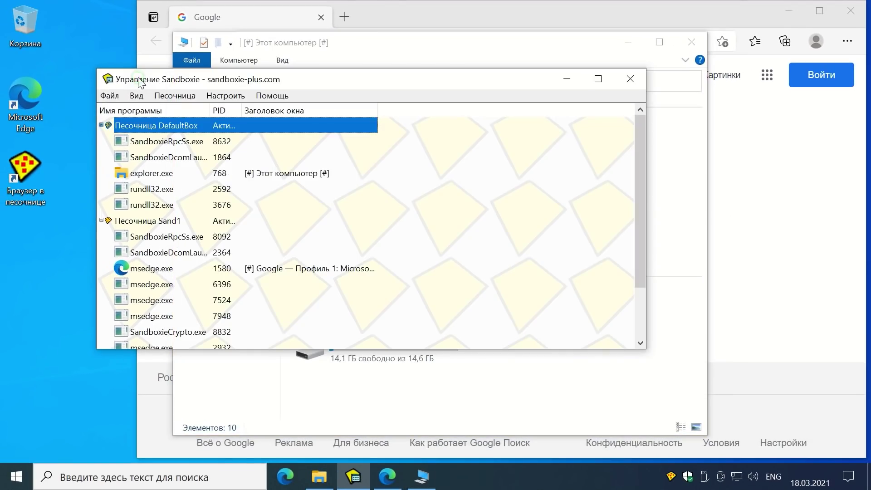
pyautogui.click(568, 80)
pyautogui.click(555, 46)
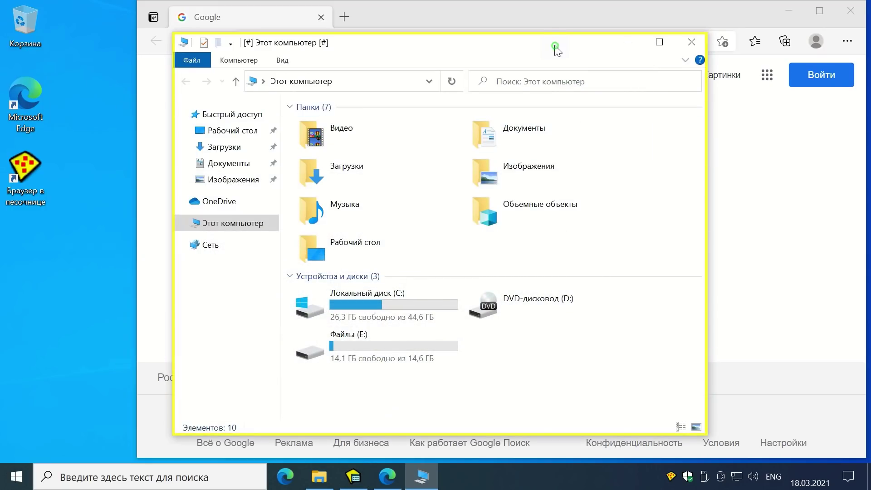
# Step: Move the sandboxed Explorer window aside and switch between it and the sandboxed browser to compare their coloured borders
pyautogui.moveTo(555, 46); pyautogui.dragTo(438, 43)
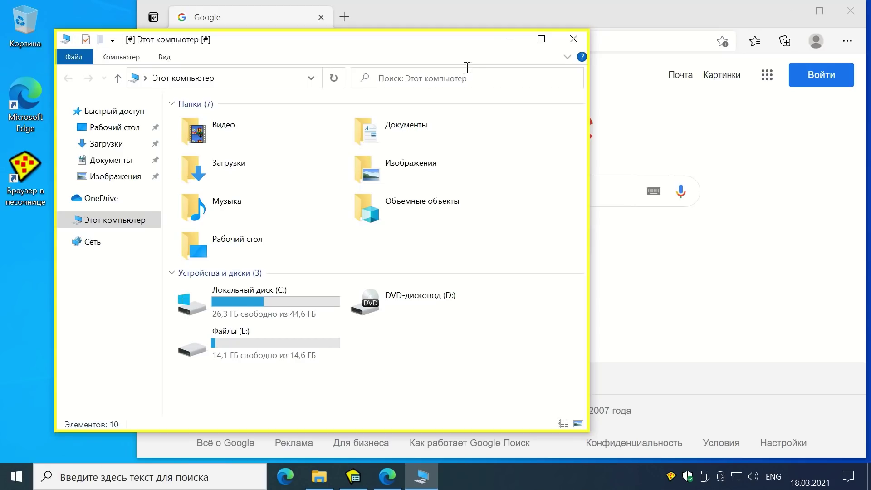
pyautogui.click(736, 180)
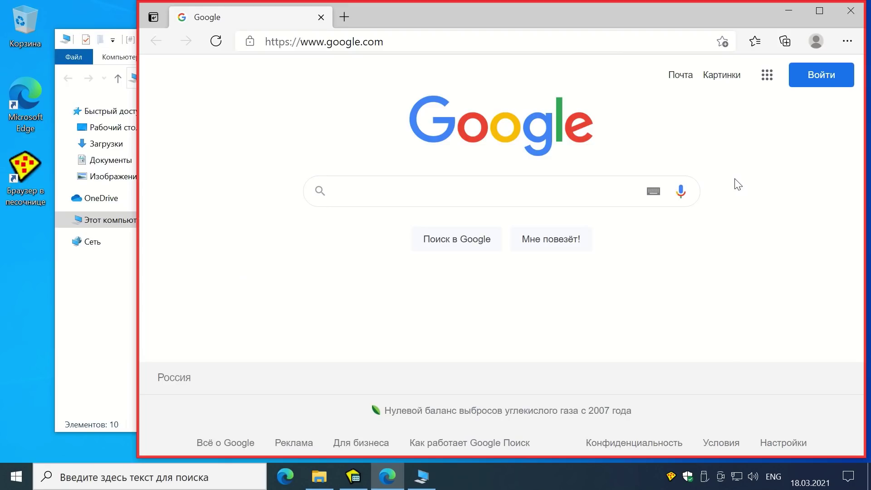
pyautogui.click(109, 290)
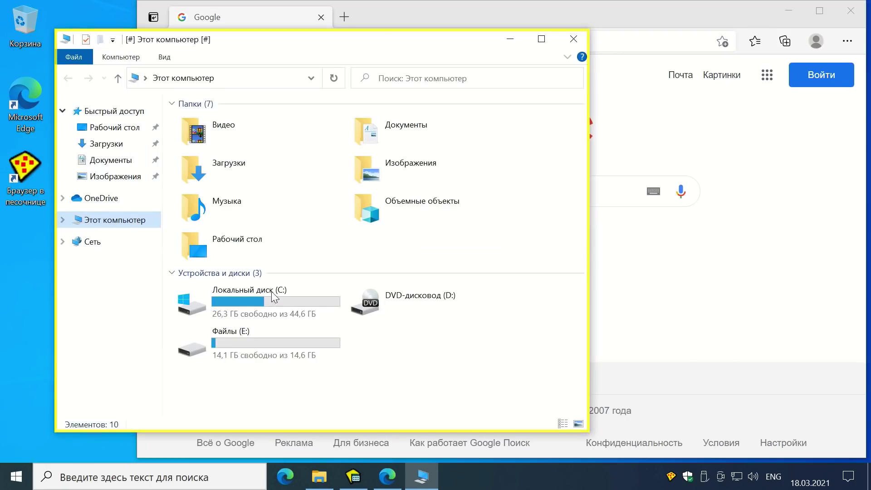
pyautogui.click(632, 286)
pyautogui.click(90, 295)
# Step: Terminate all programs running in the DefaultBox sandbox from the Sandboxie notification area icon, confirming the termination
pyautogui.rightClick(673, 477)
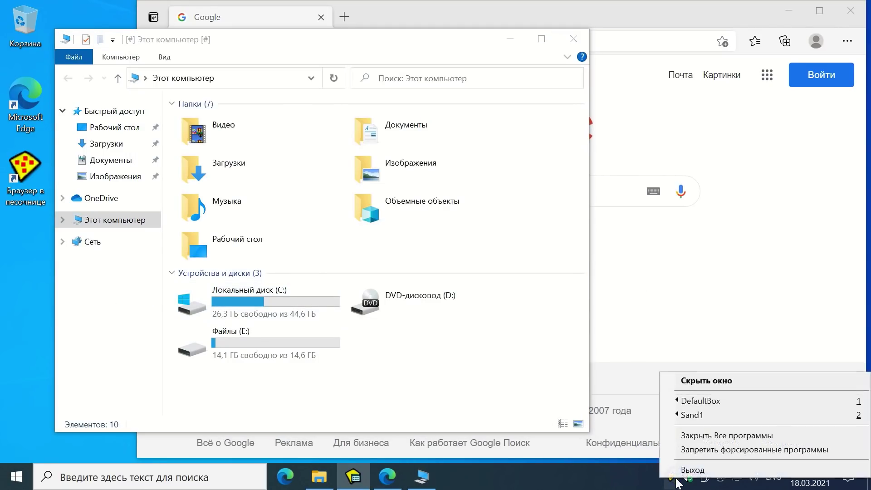
pyautogui.moveTo(720, 399)
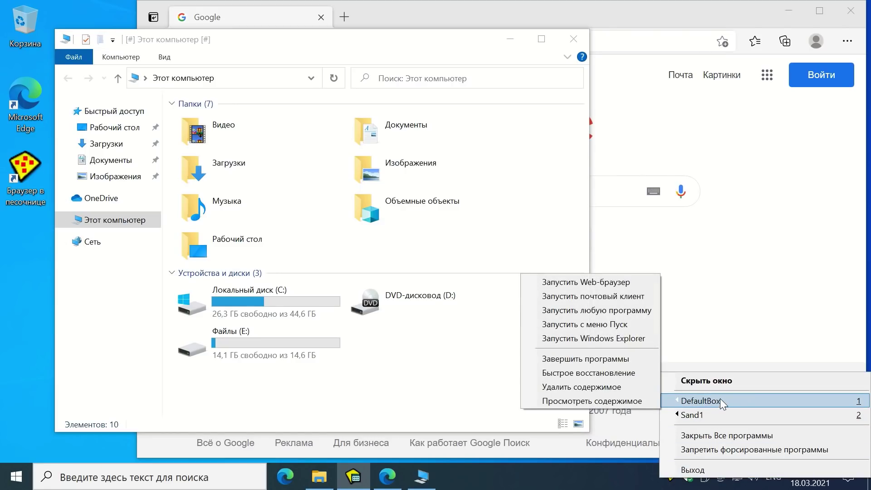
pyautogui.click(624, 359)
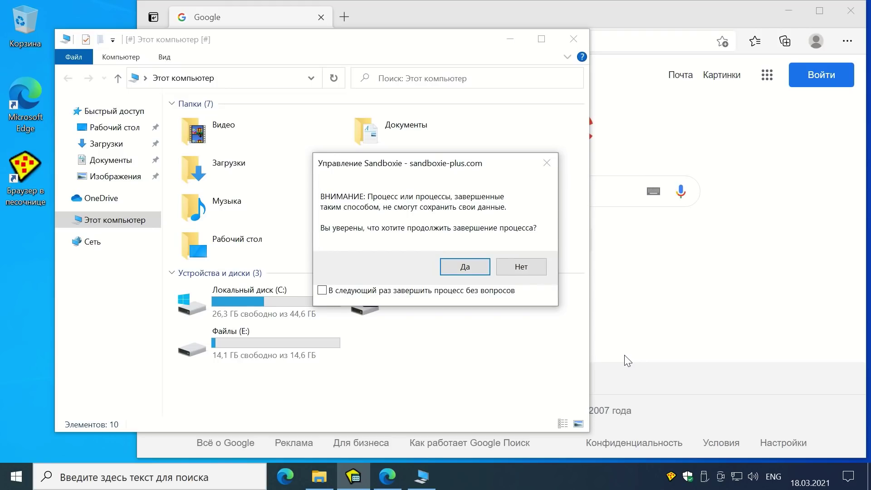
pyautogui.click(477, 267)
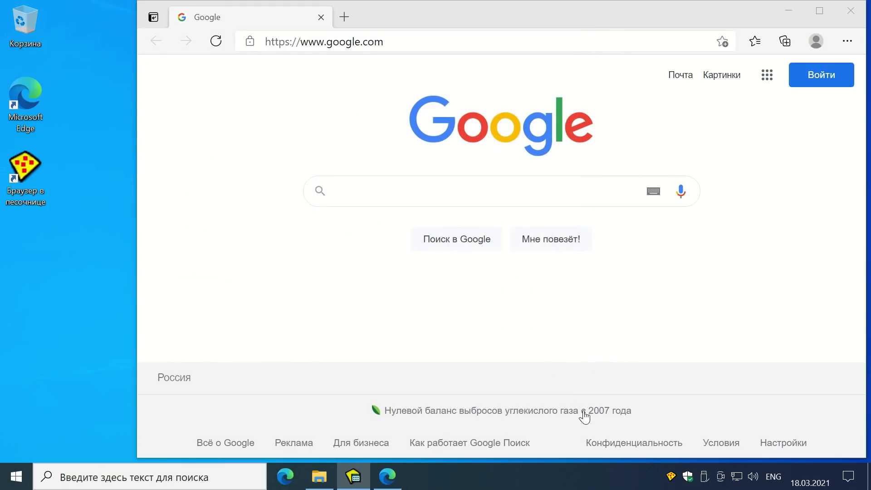
# Step: Terminate all programs in the Sand1 sandbox and have processes end without asking next time
pyautogui.rightClick(670, 476)
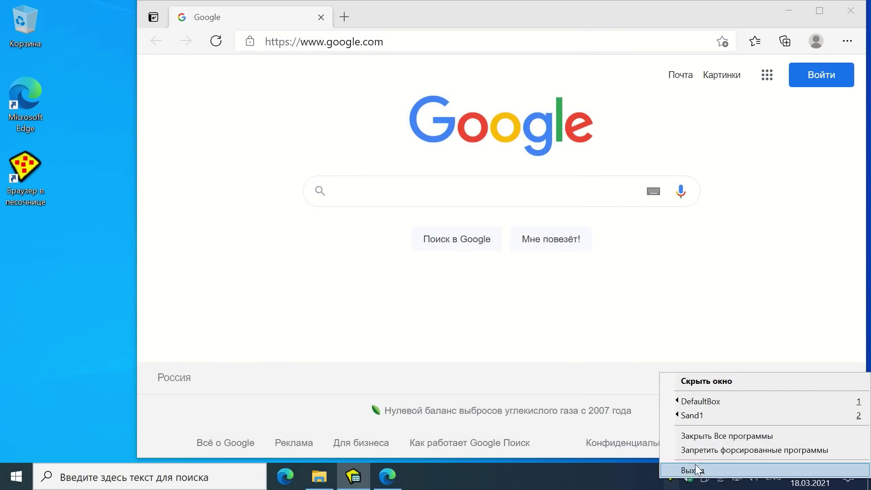
pyautogui.moveTo(709, 418)
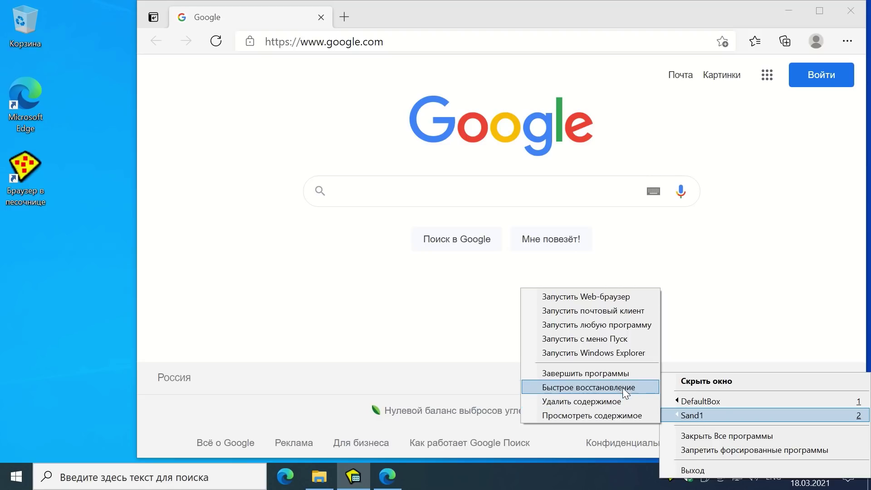
pyautogui.click(622, 373)
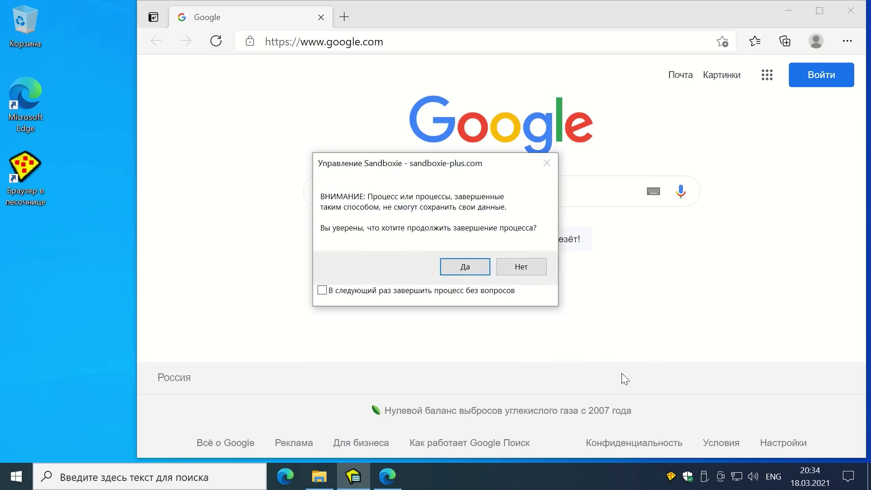
pyautogui.click(322, 290)
pyautogui.click(464, 266)
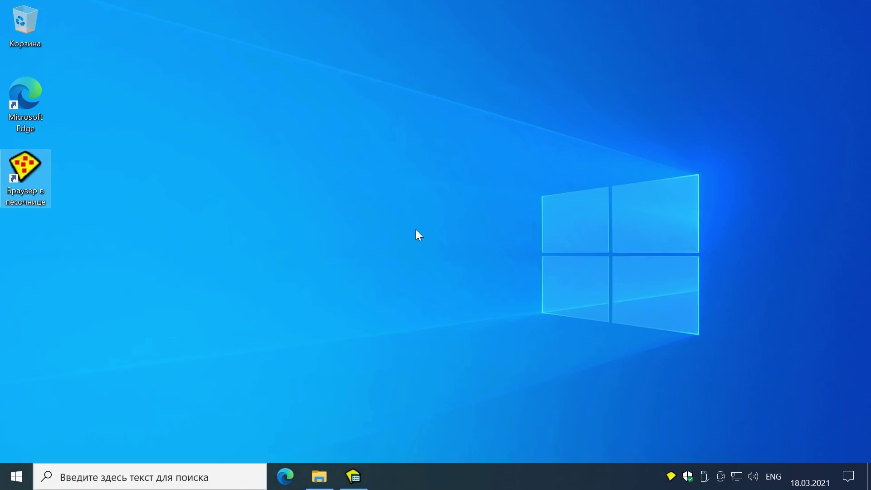
# Step: Run the desktop's Microsoft Edge shortcut in the Sand1 sandbox and restore the pages from its previous session
pyautogui.rightClick(32, 105)
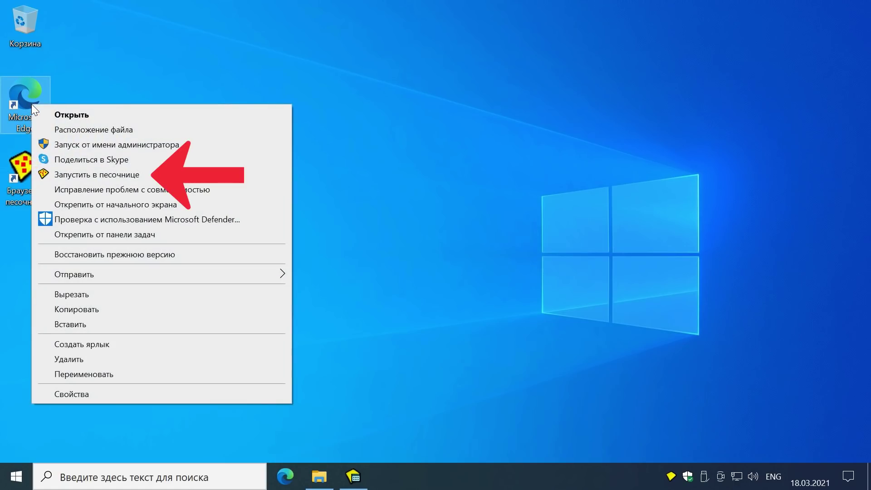
pyautogui.click(110, 175)
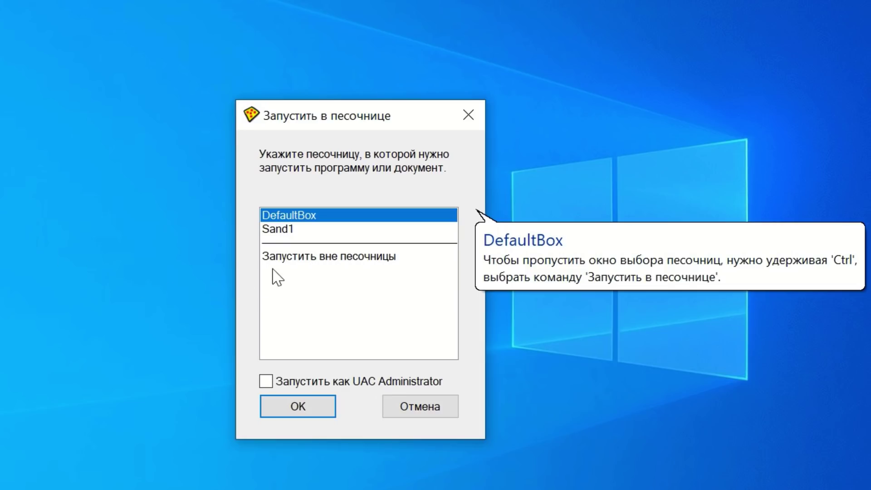
pyautogui.click(292, 230)
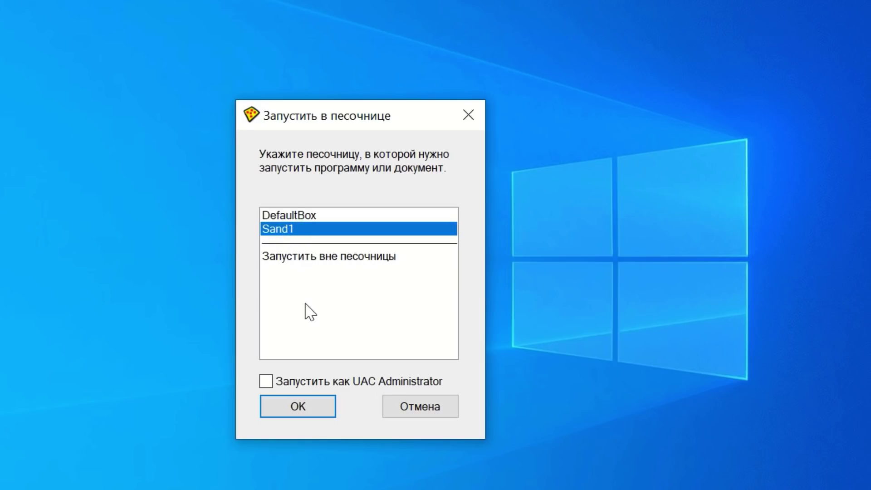
pyautogui.click(309, 408)
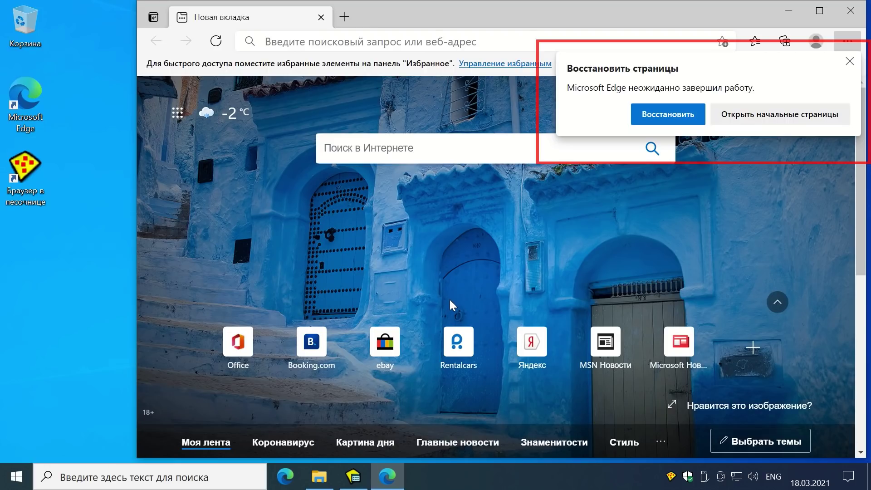
pyautogui.click(667, 114)
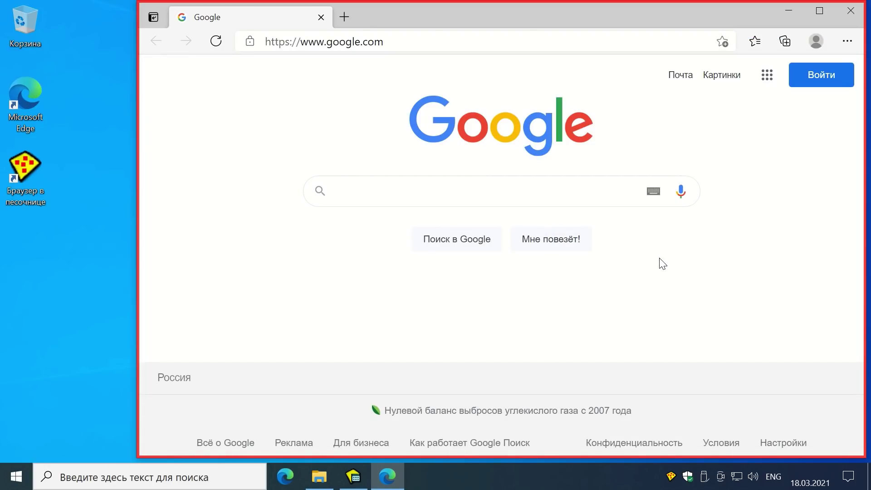
# Step: Search Google for "ccleaner" and open the official Russian CCleaner site from the results
pyautogui.write('ccleaner')
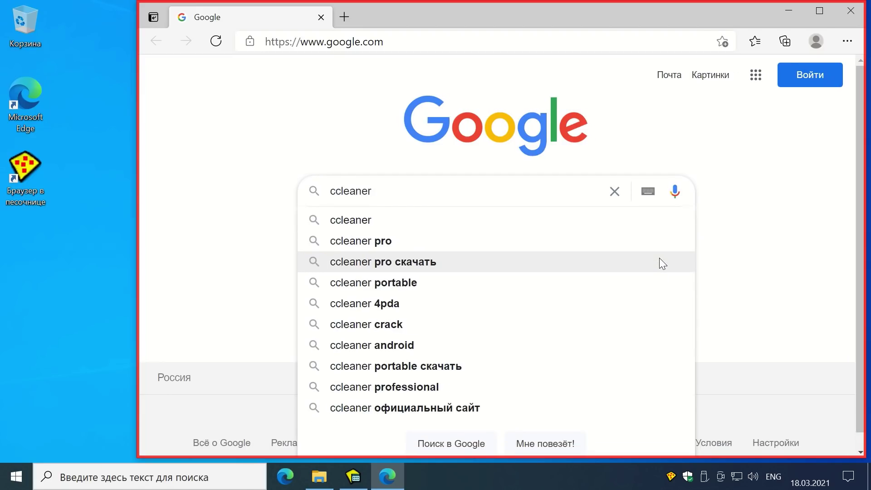
pyautogui.press('Return')
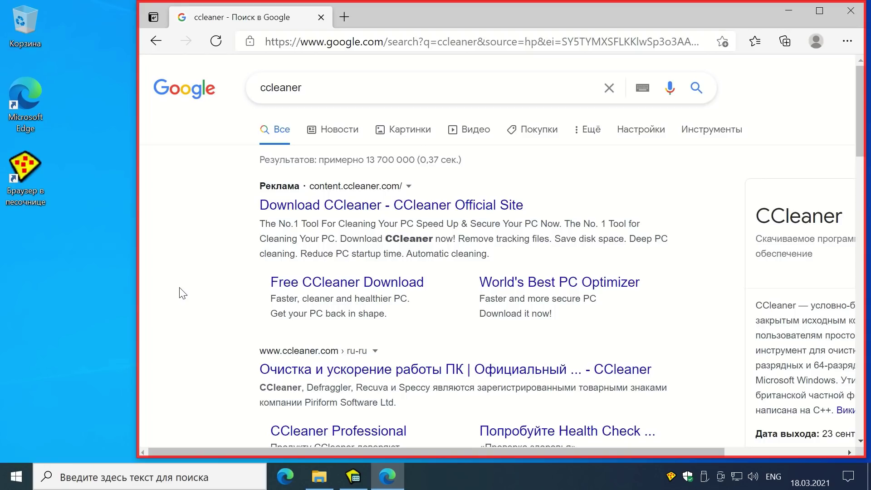
pyautogui.click(327, 369)
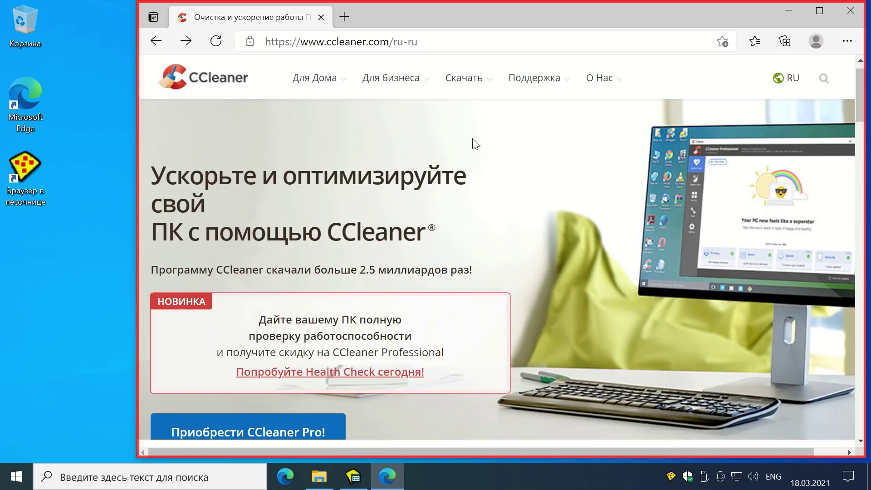
# Step: Open the CCleaner download page and download the Free edition
pyautogui.moveTo(481, 84)
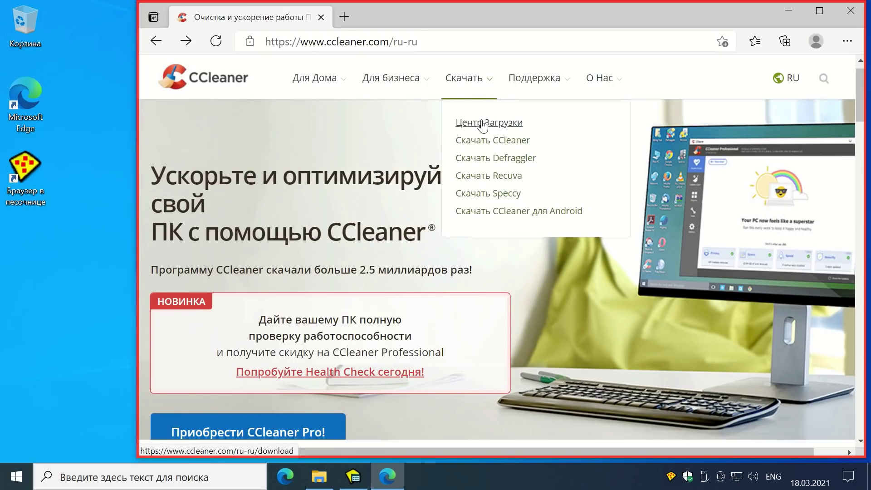
pyautogui.click(482, 148)
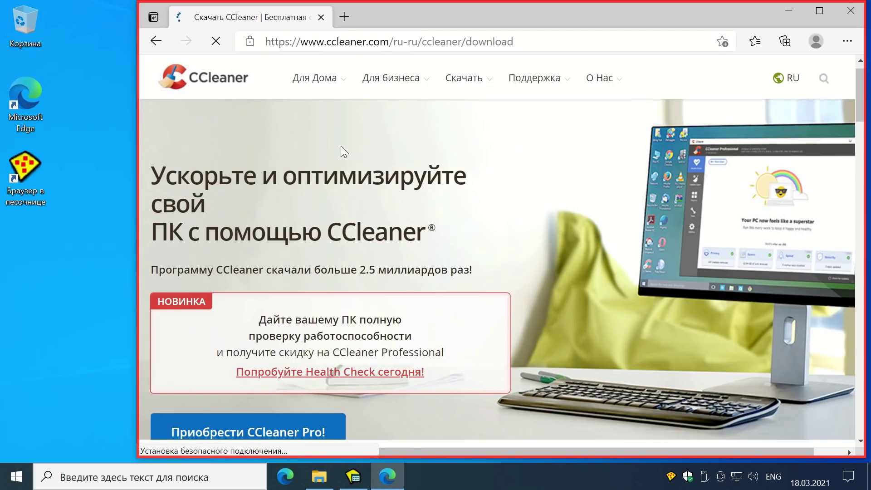
pyautogui.scroll(-6, 477, 226)
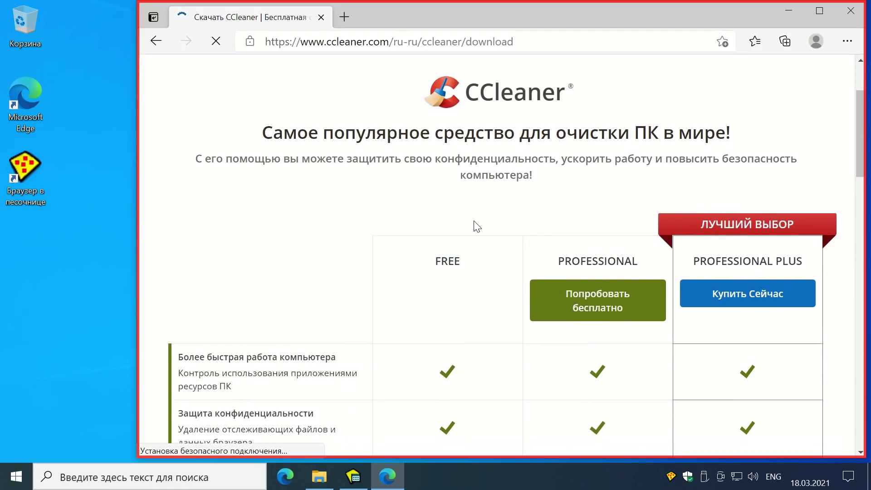
pyautogui.scroll(-12, 479, 225)
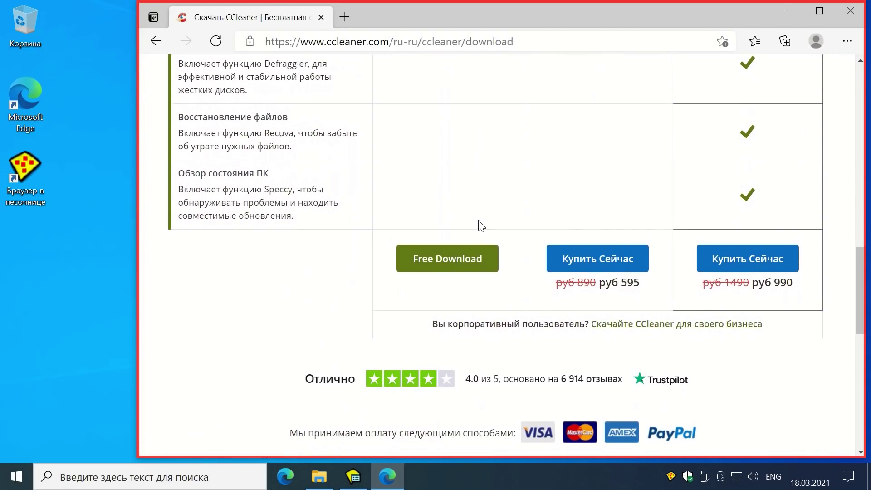
pyautogui.click(457, 262)
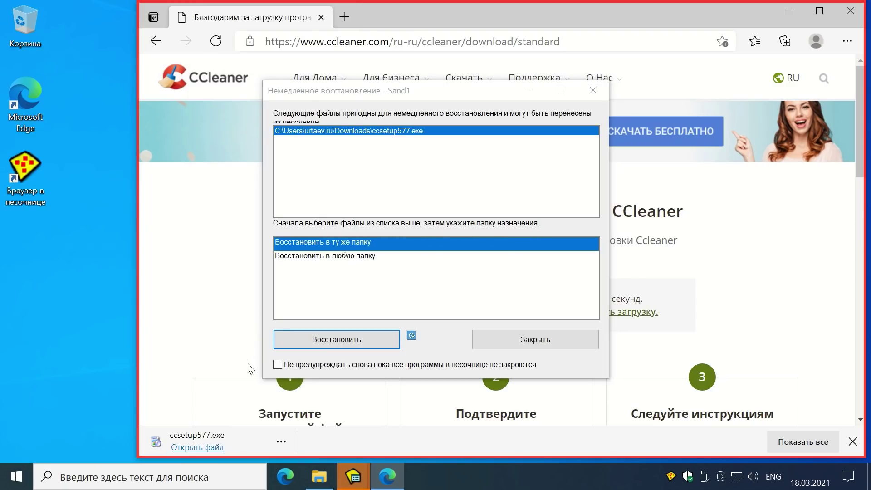
# Step: Suppress Sand1's immediate recovery prompt until all sandboxed programs close, and dismiss it without recovering ccsetup577.exe
pyautogui.click(278, 366)
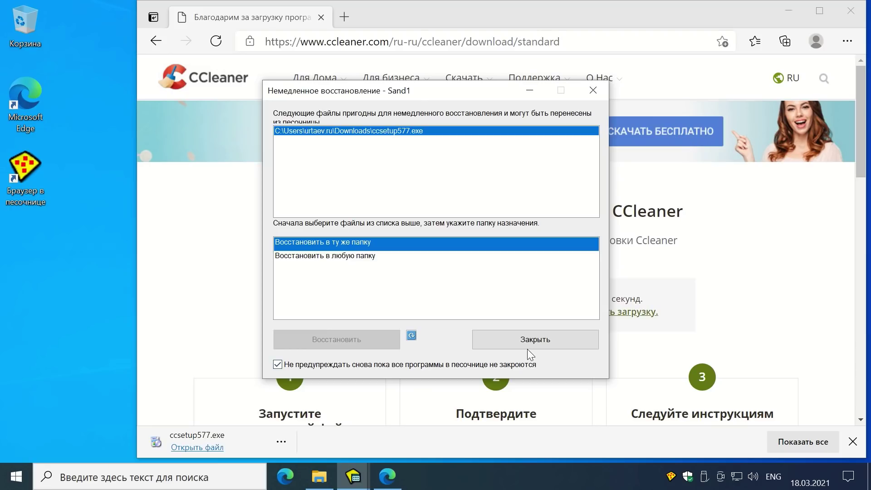
pyautogui.click(534, 338)
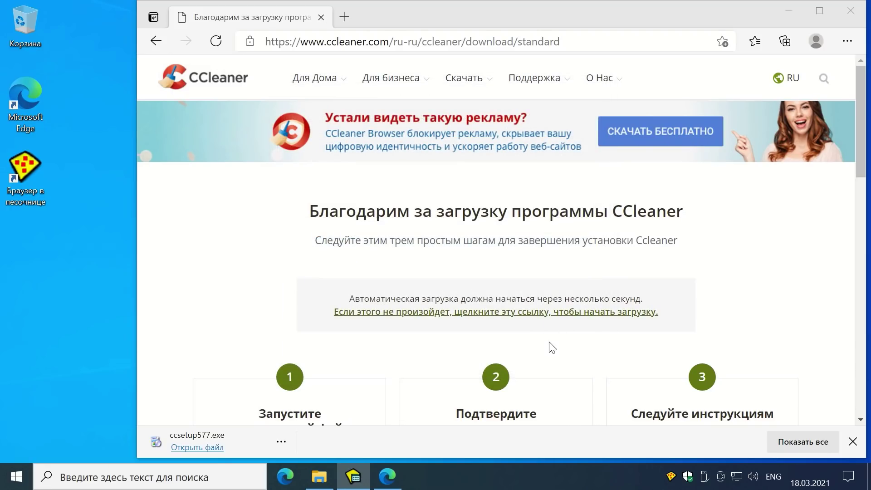
pyautogui.click(266, 278)
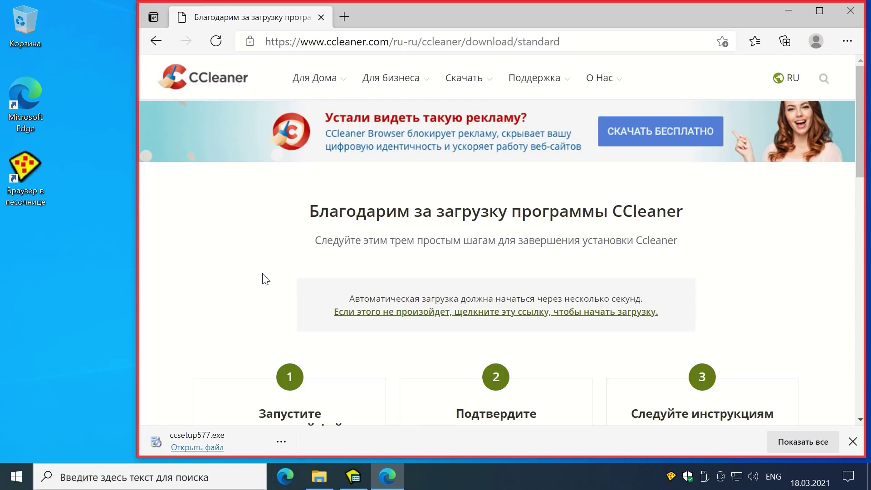
# Step: Run the downloaded ccsetup577.exe with Sandboxie Start allowed to make changes, and set the installer language to Russian
pyautogui.click(204, 448)
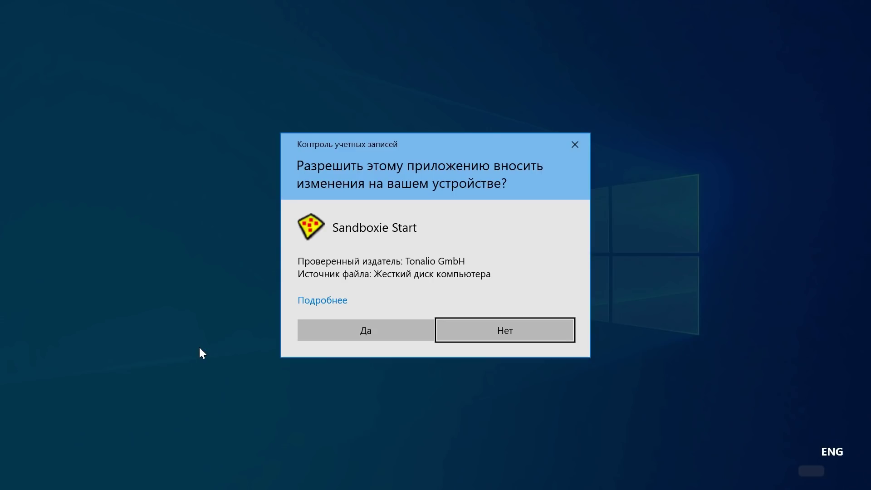
pyautogui.click(364, 331)
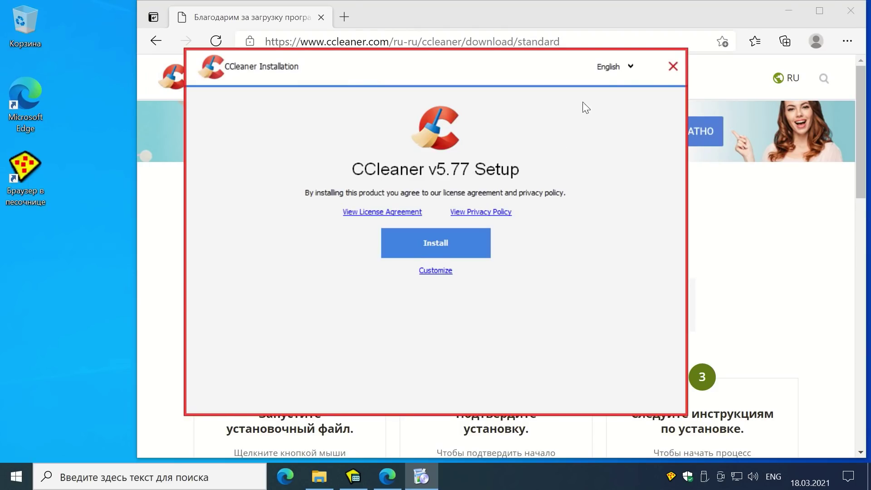
pyautogui.click(629, 66)
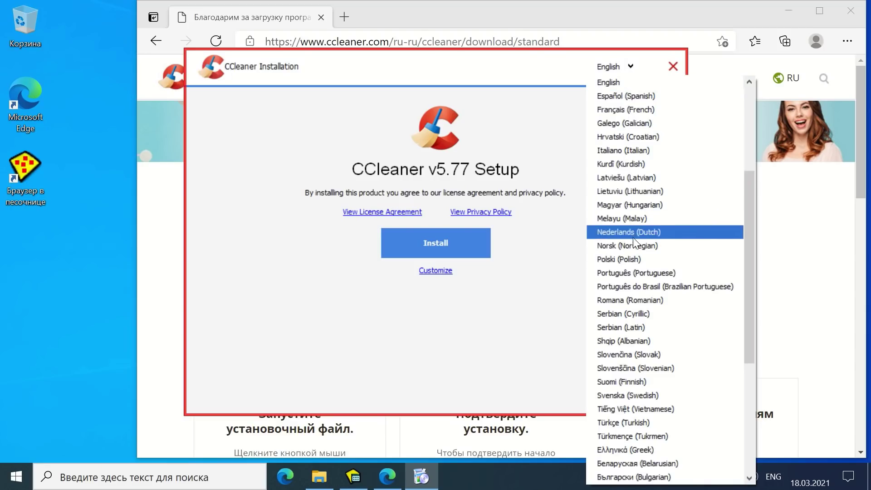
pyautogui.scroll(-2, 632, 285)
pyautogui.scroll(-1, 631, 299)
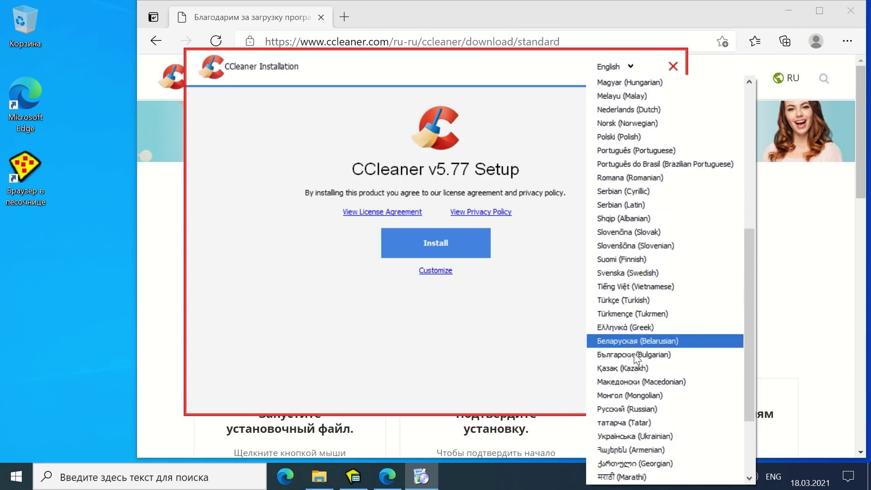
pyautogui.click(633, 405)
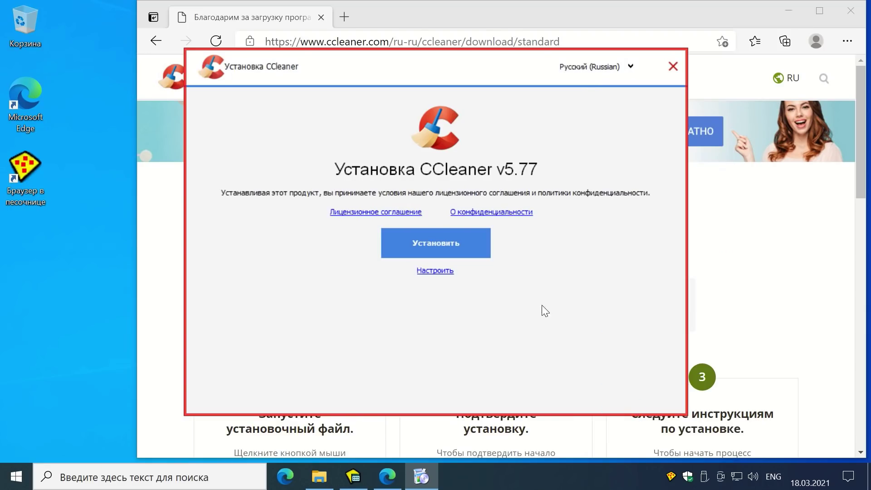
# Step: Install CCleaner v5.77 in the sandbox, minimizing the browser meanwhile and declining the Avast Free Antivirus offer
pyautogui.click(466, 252)
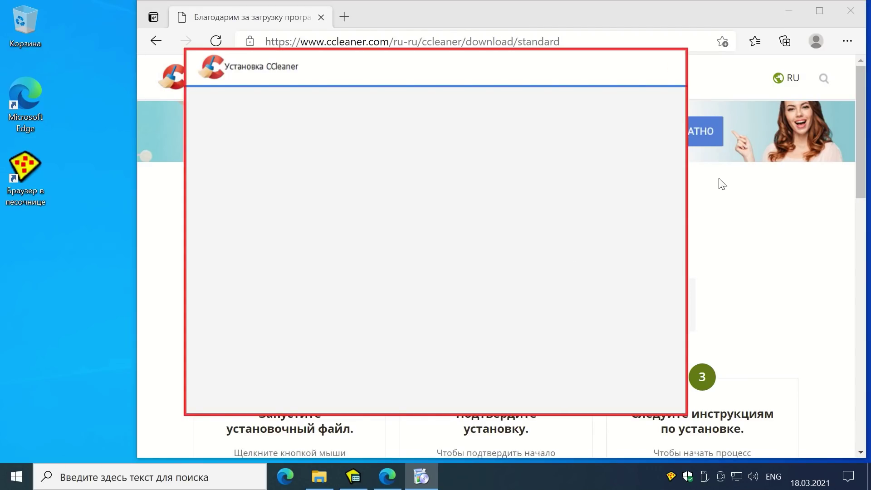
pyautogui.click(798, 10)
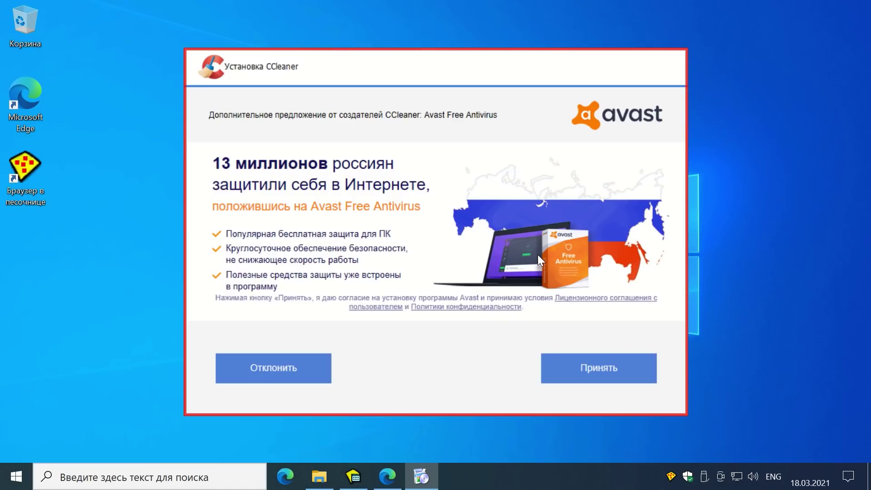
pyautogui.click(285, 368)
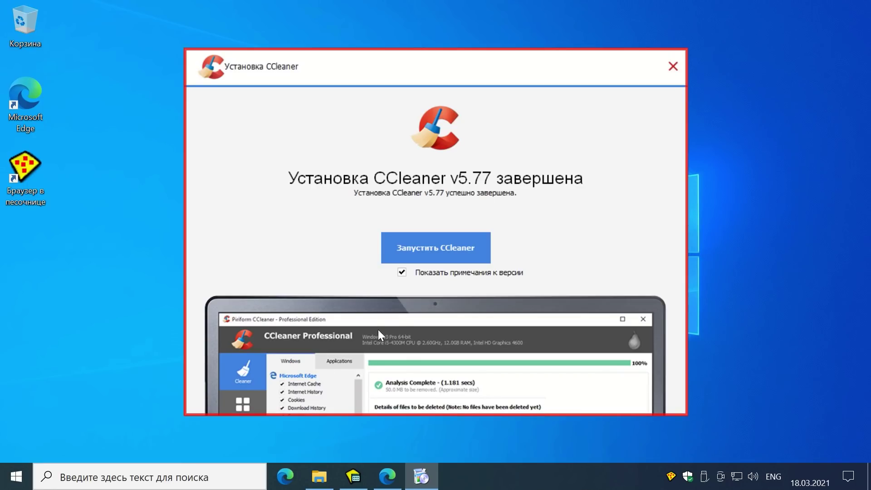
# Step: Launch CCleaner from the finished installer without showing the release notes, and close the sandboxed browser
pyautogui.click(402, 272)
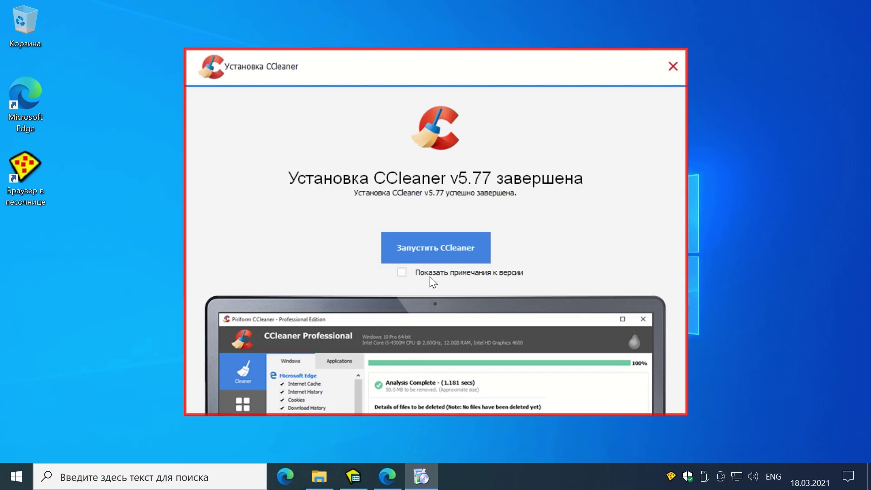
pyautogui.click(439, 249)
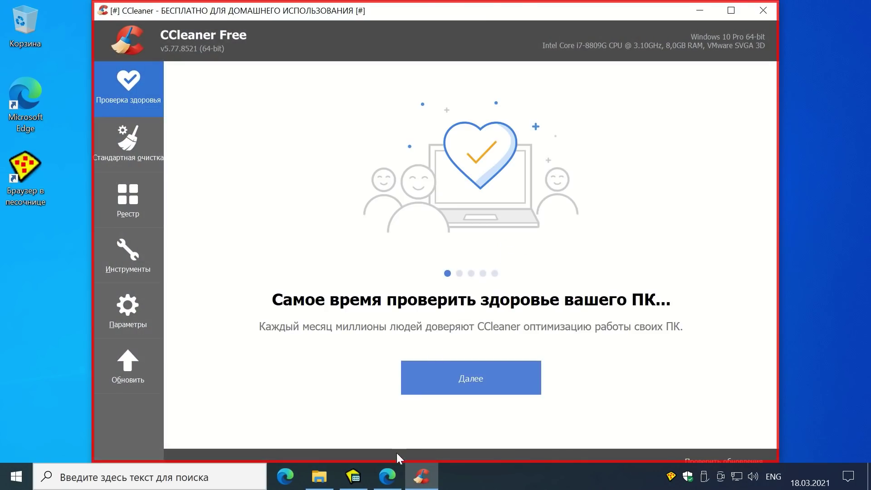
pyautogui.click(393, 475)
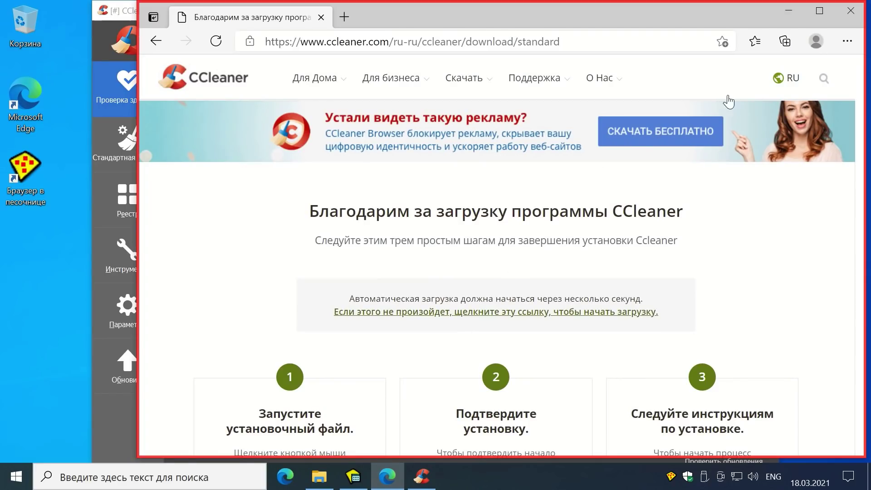
pyautogui.click(847, 41)
pyautogui.click(747, 443)
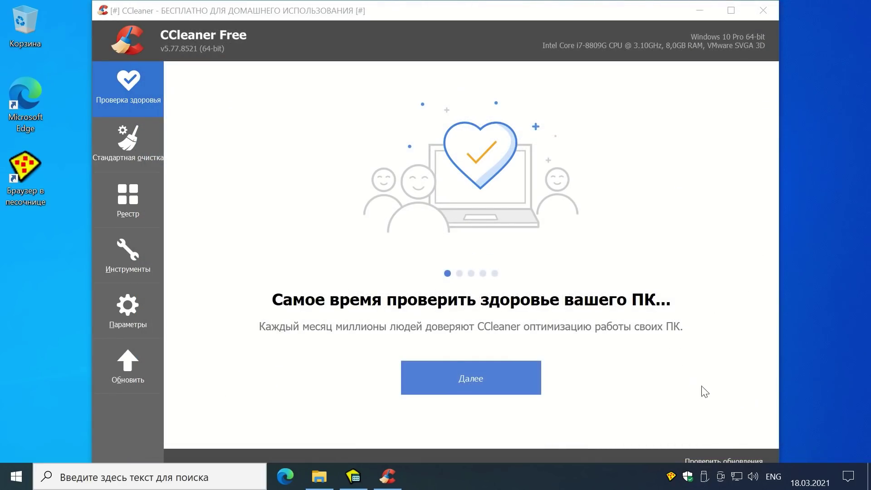
# Step: Move the CCleaner window aside and check the regular Downloads folder for the CCleaner installer
pyautogui.click(238, 177)
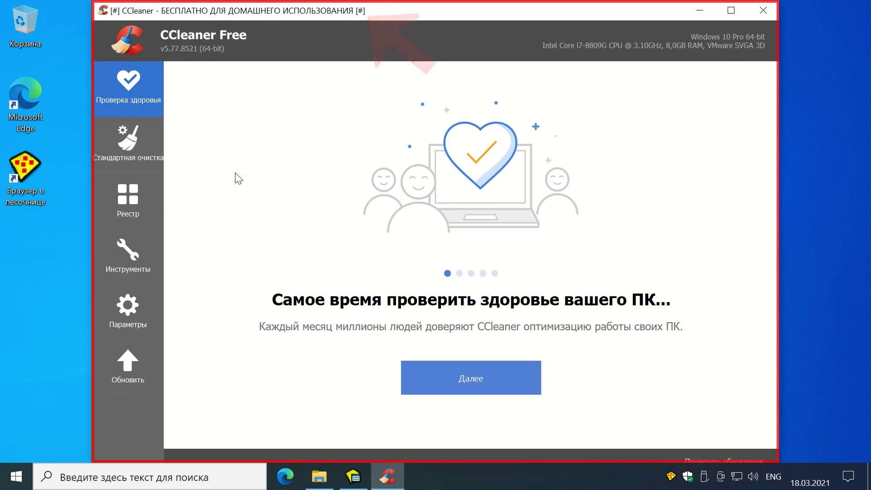
pyautogui.moveTo(445, 15); pyautogui.dragTo(534, 12)
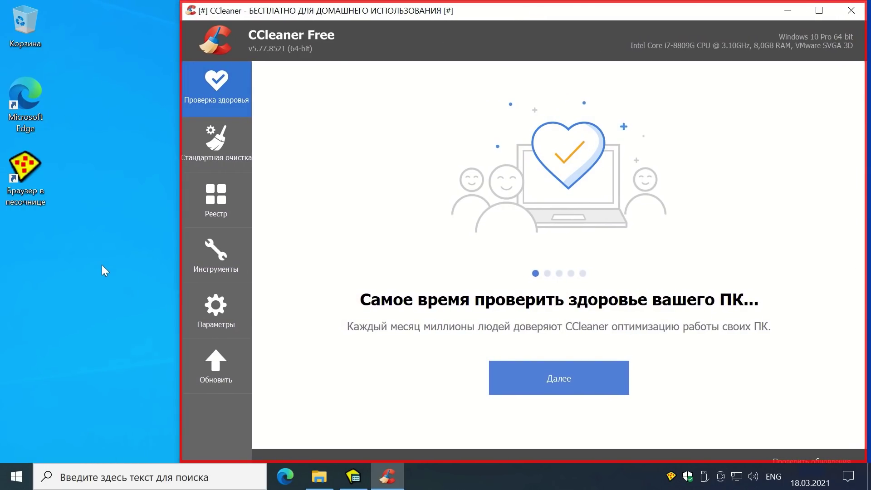
pyautogui.click(320, 476)
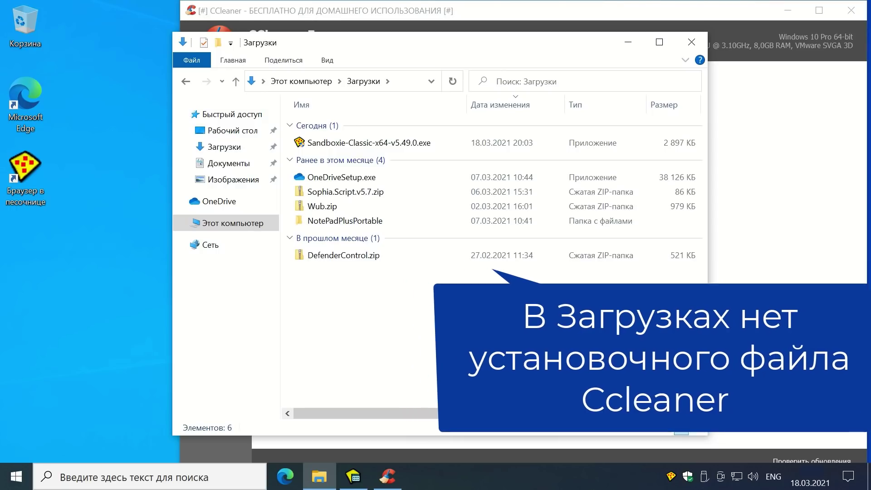
# Step: Search the installed apps in Windows Settings for "ccl", and close Settings
pyautogui.click(15, 478)
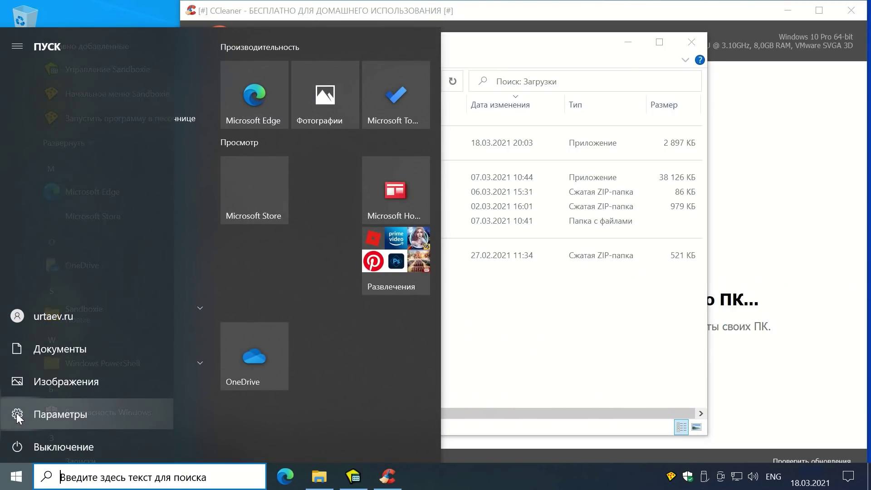
pyautogui.click(17, 413)
pyautogui.scroll(-3, 359, 301)
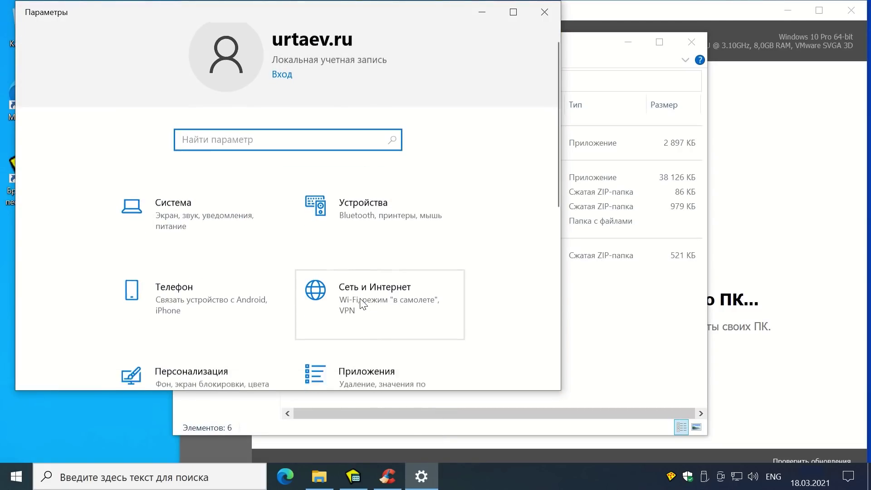
pyautogui.click(372, 246)
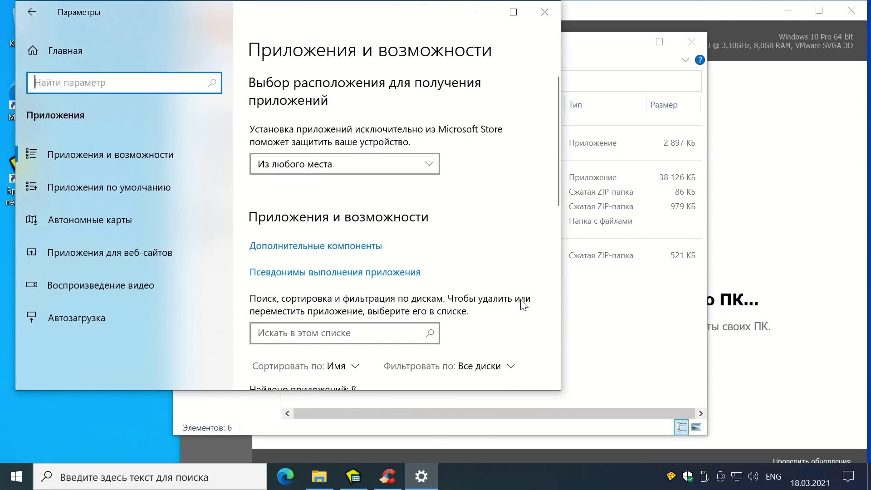
pyautogui.scroll(-5, 523, 303)
pyautogui.scroll(-1, 518, 298)
pyautogui.scroll(5, 517, 296)
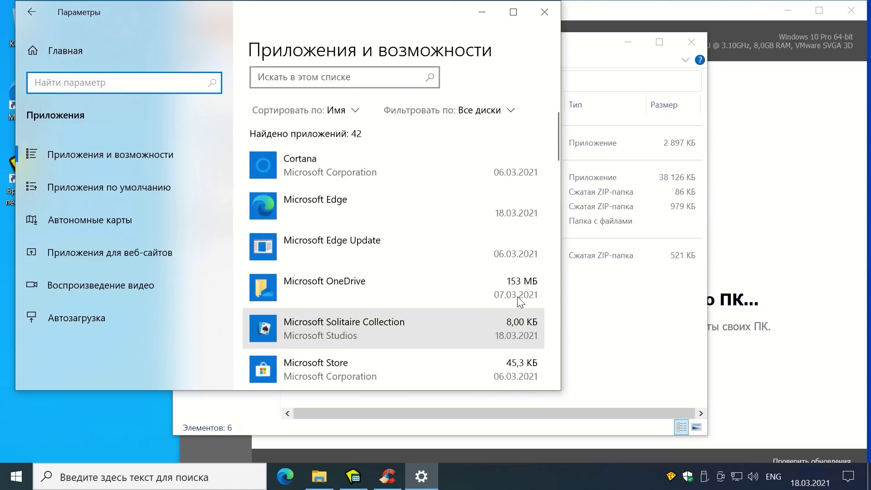
pyautogui.click(296, 279)
pyautogui.write('ccl')
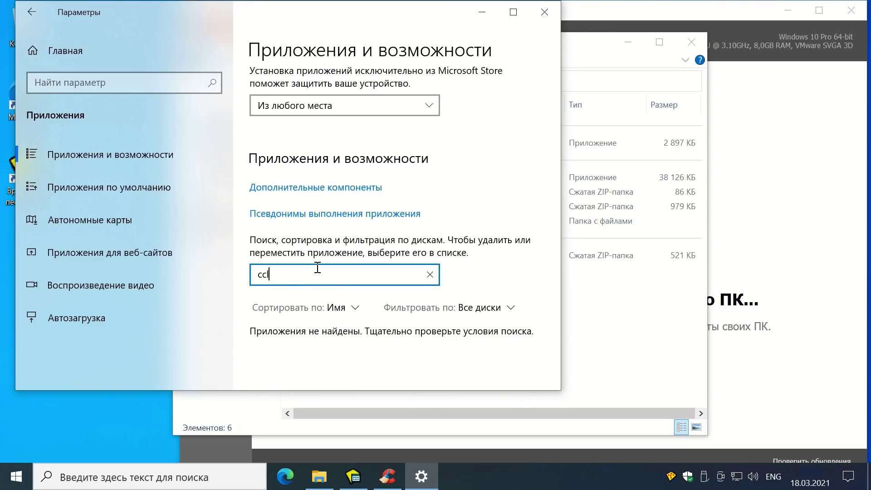
pyautogui.click(544, 11)
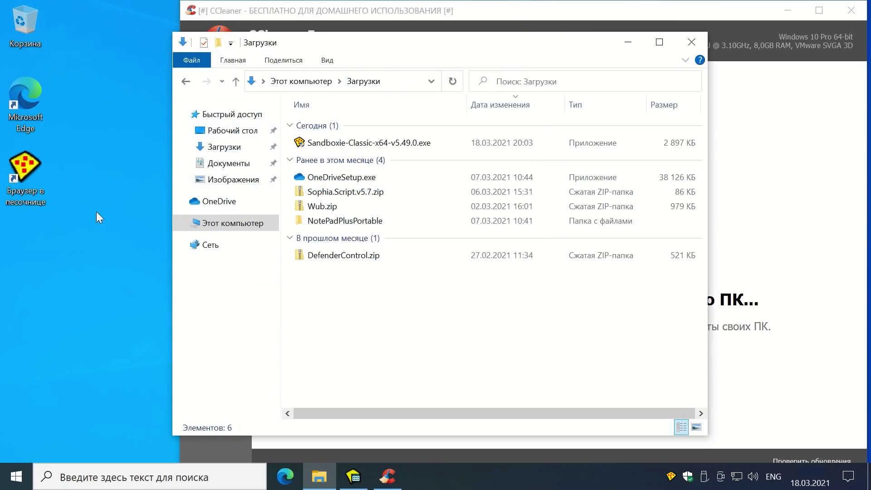
# Step: Check the installed programs in Control Panel's Programs and Features for CCleaner, and close it along with the Downloads window
pyautogui.click(27, 464)
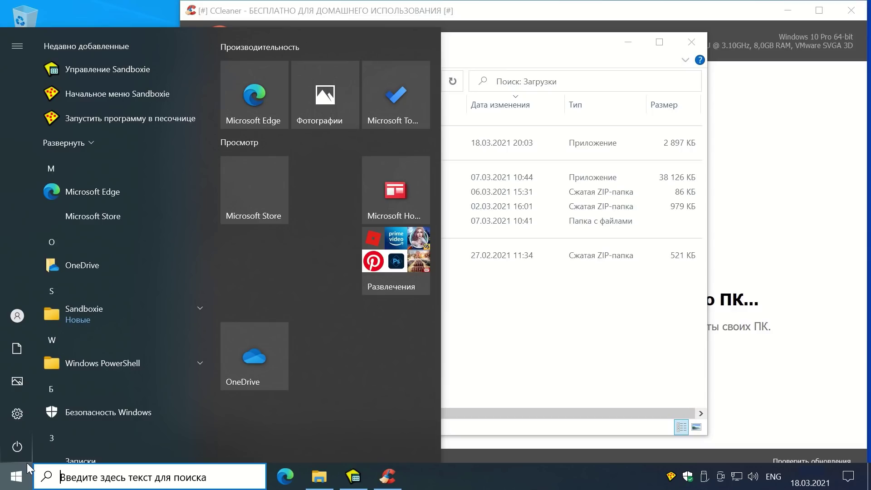
pyautogui.hotkey('alt', 'shift')
pyautogui.write('пане')
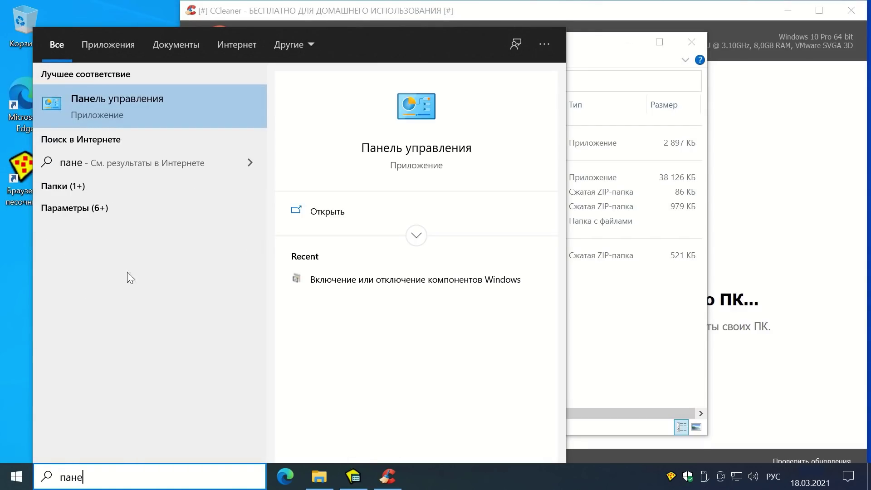
pyautogui.click(167, 102)
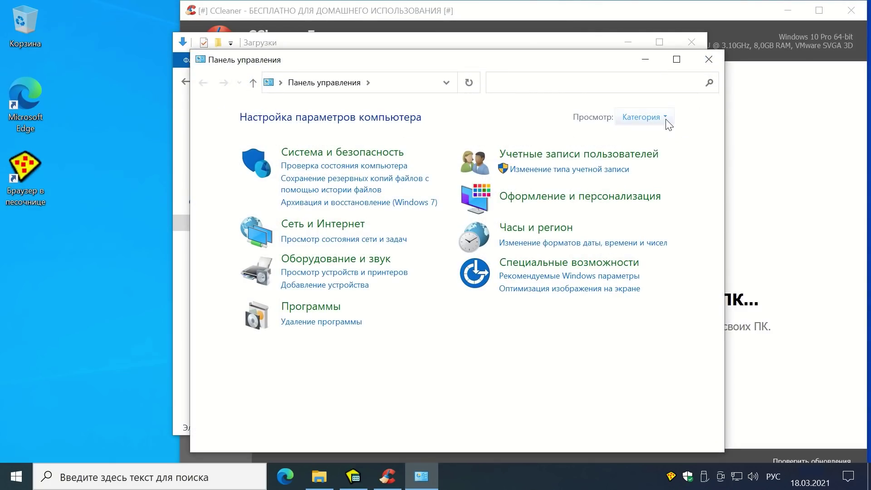
pyautogui.click(665, 119)
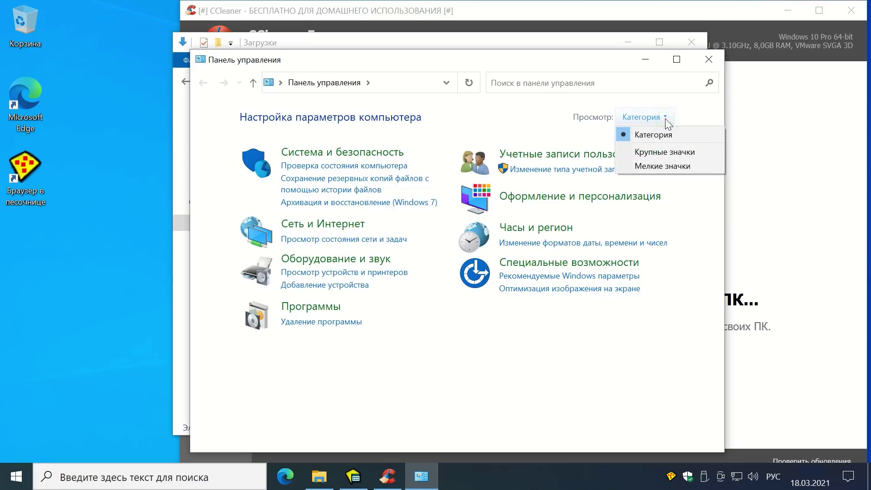
pyautogui.click(315, 323)
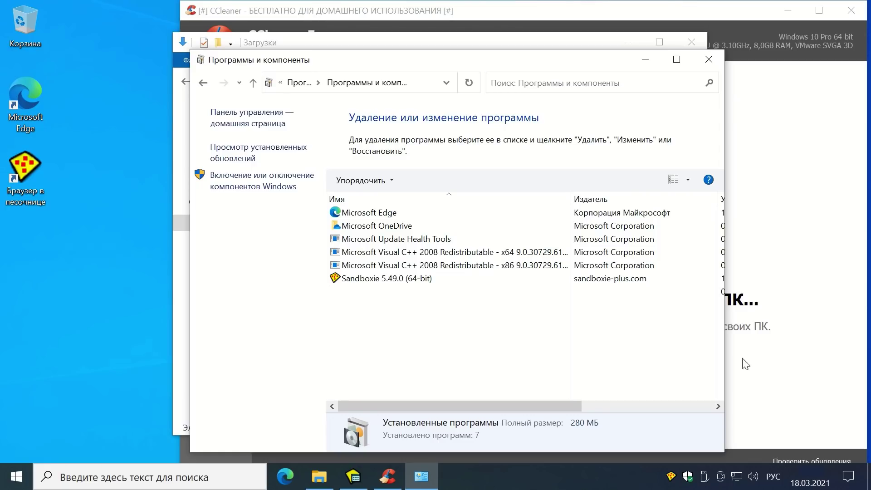
pyautogui.click(710, 59)
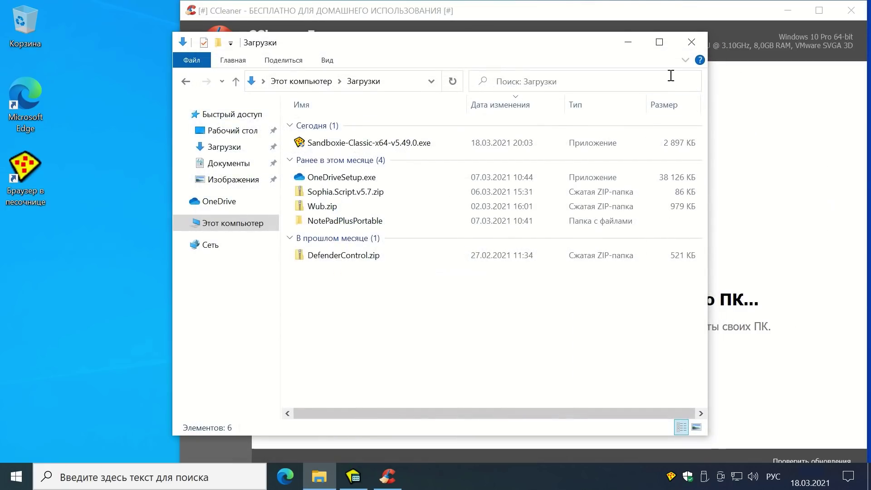
pyautogui.click(690, 45)
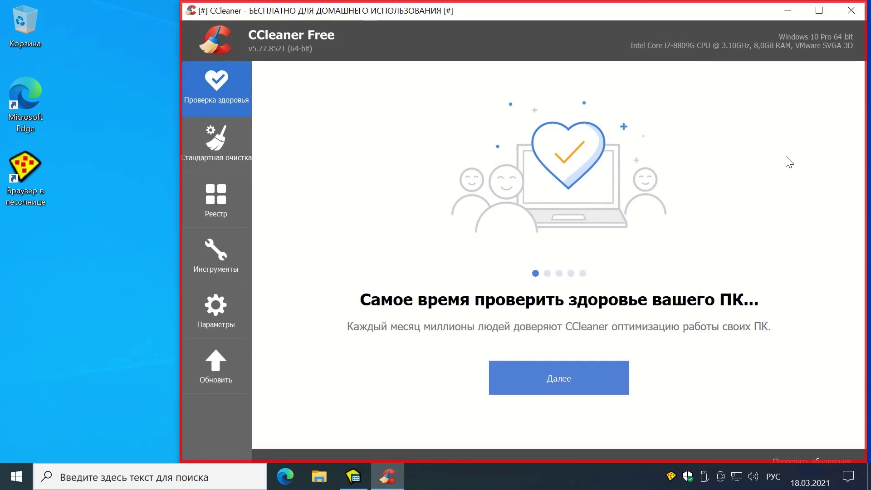
# Step: Browse drive C: to the Sandbox folder and open Sand1's user\current\Downloads folder to find the sandboxed installer
pyautogui.press('super+e')
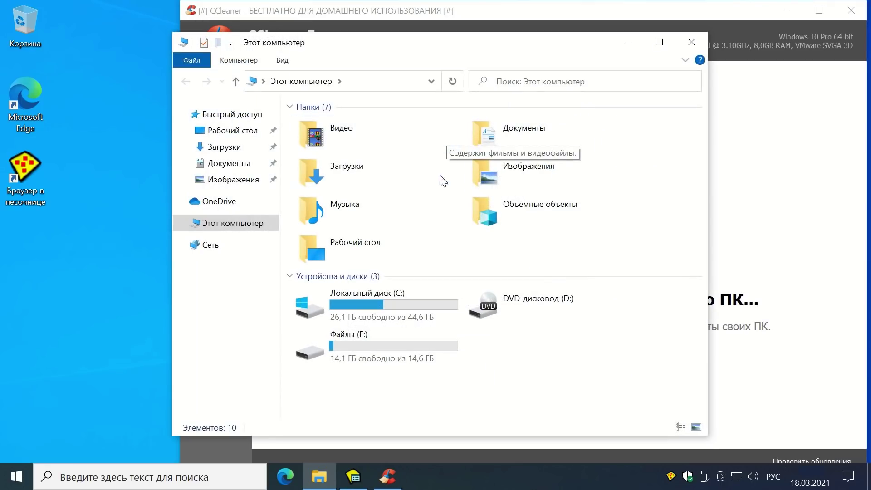
pyautogui.doubleClick(405, 302)
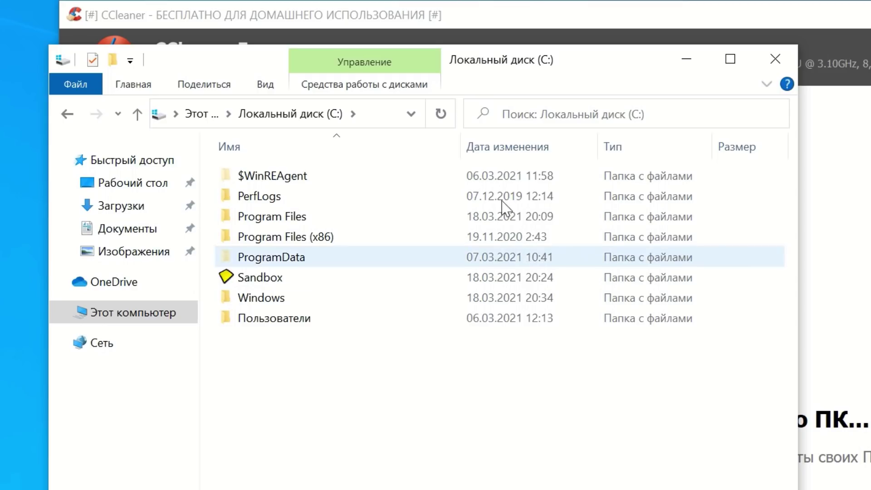
pyautogui.doubleClick(272, 280)
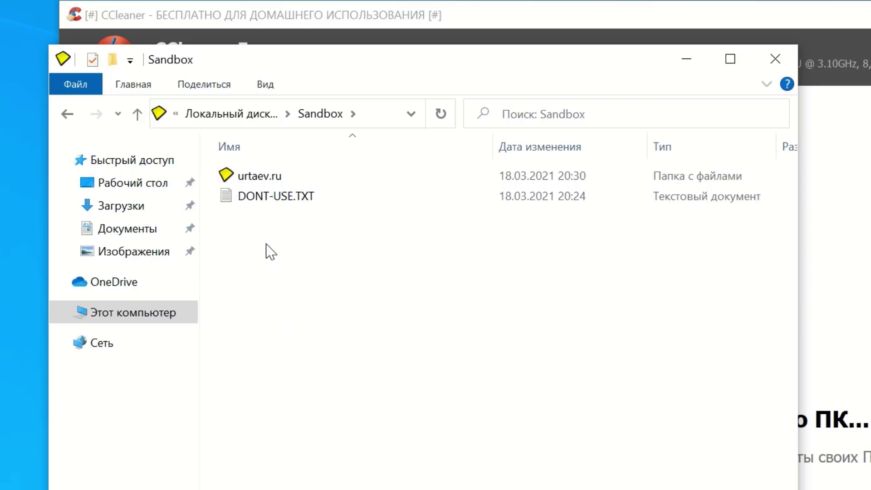
pyautogui.doubleClick(277, 177)
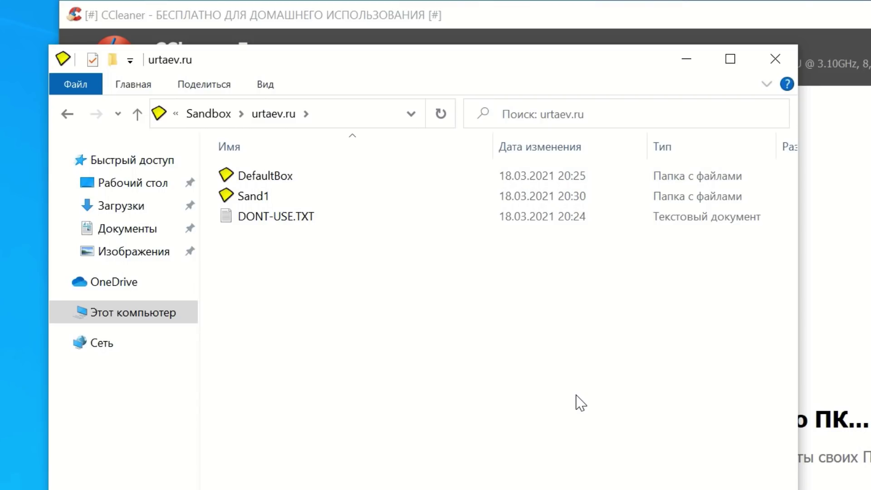
pyautogui.doubleClick(271, 196)
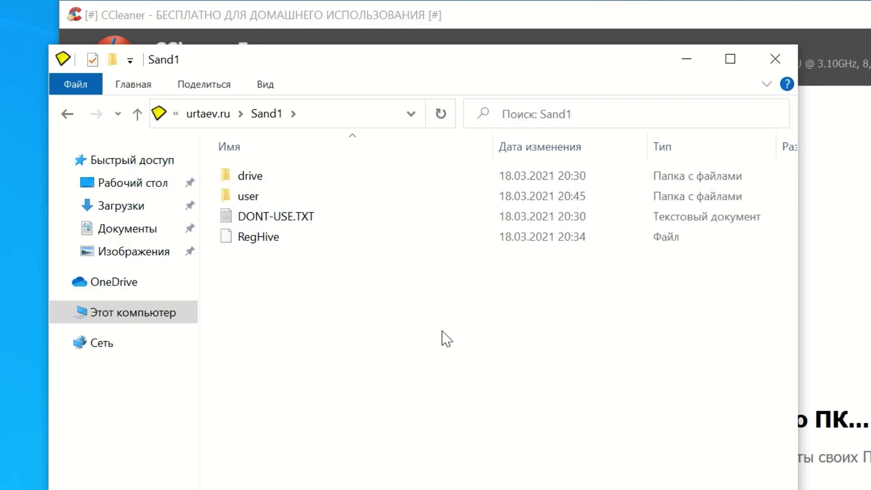
pyautogui.doubleClick(286, 198)
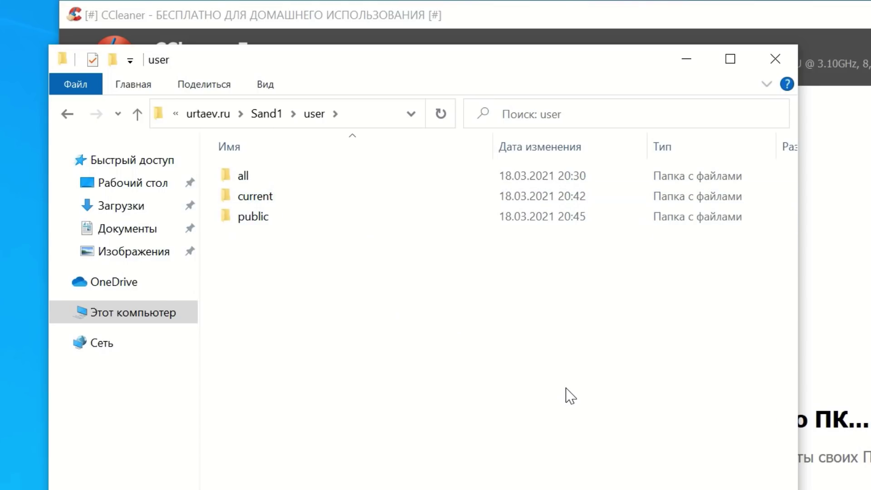
pyautogui.doubleClick(274, 198)
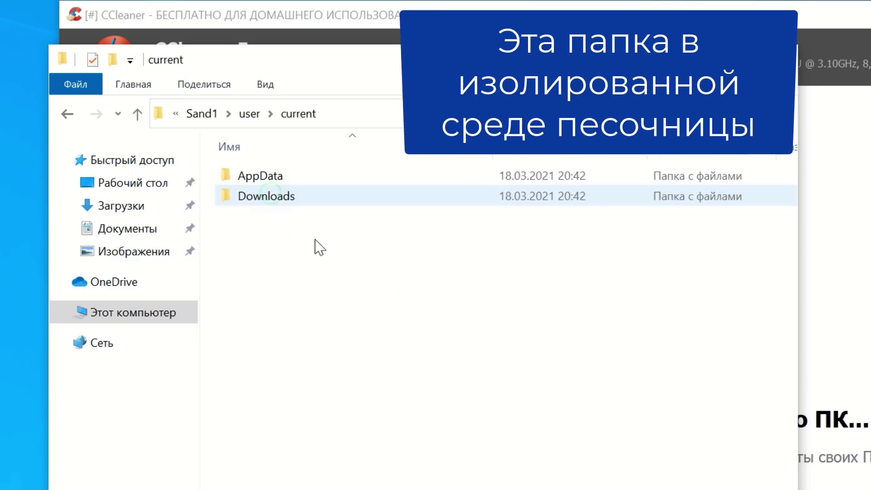
pyautogui.doubleClick(285, 198)
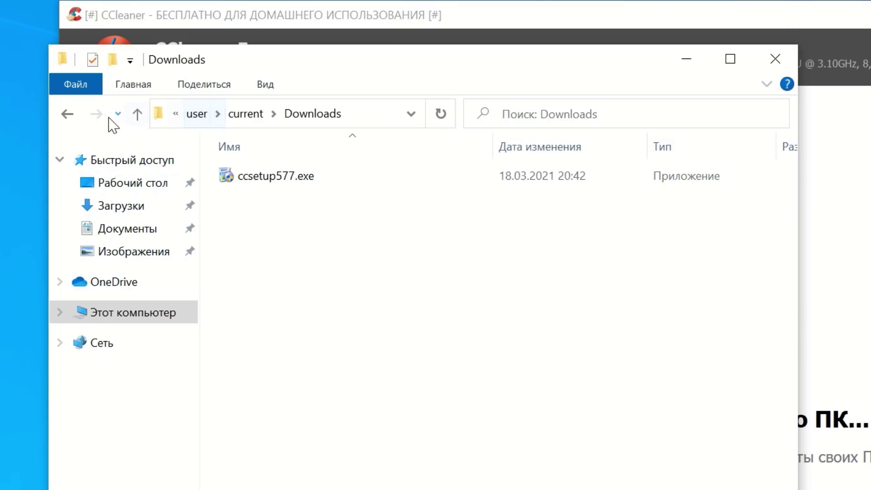
# Step: Return to the Sand1 folder and browse drive\C\Program Files\CCleaner to examine the sandboxed installation
pyautogui.click(68, 114)
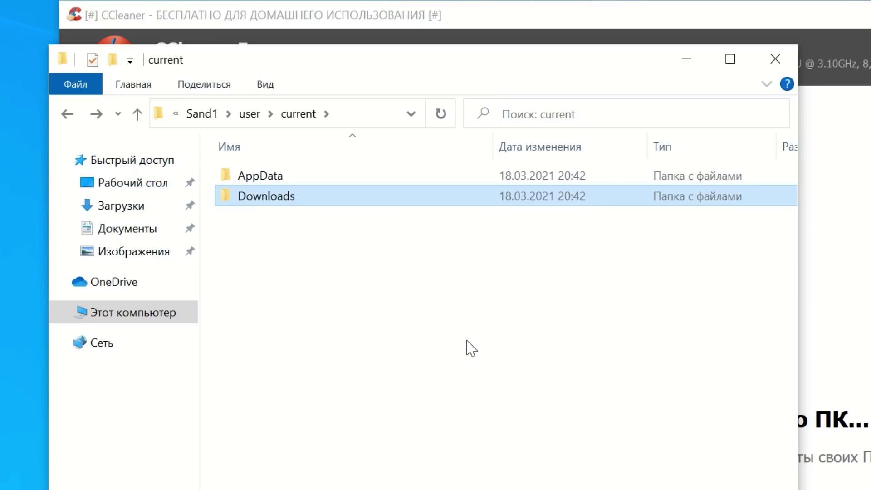
pyautogui.click(202, 114)
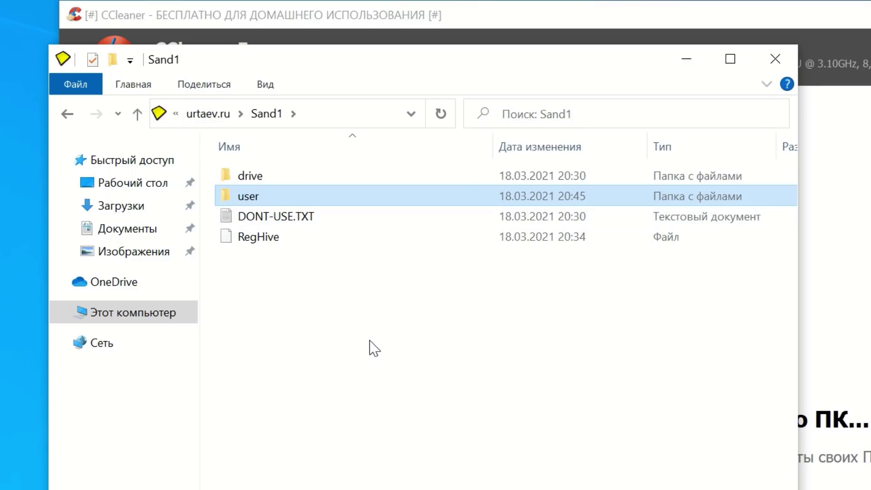
pyautogui.doubleClick(271, 178)
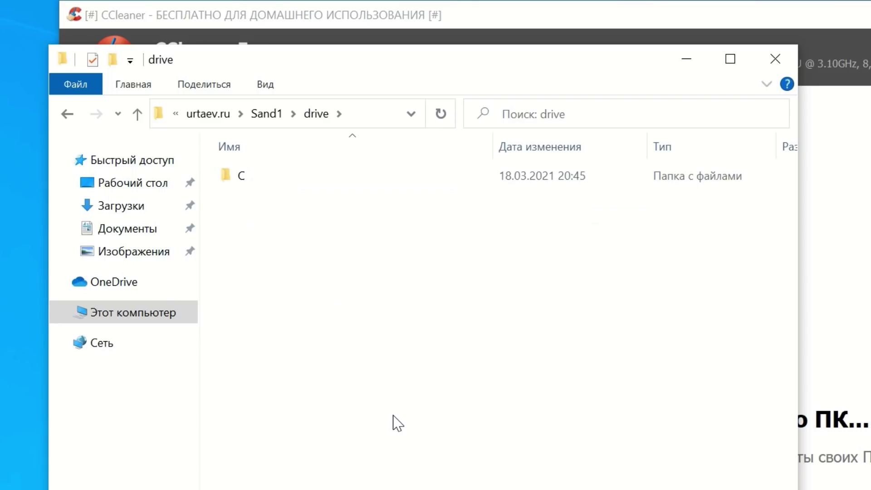
pyautogui.click(266, 178)
pyautogui.doubleClick(267, 179)
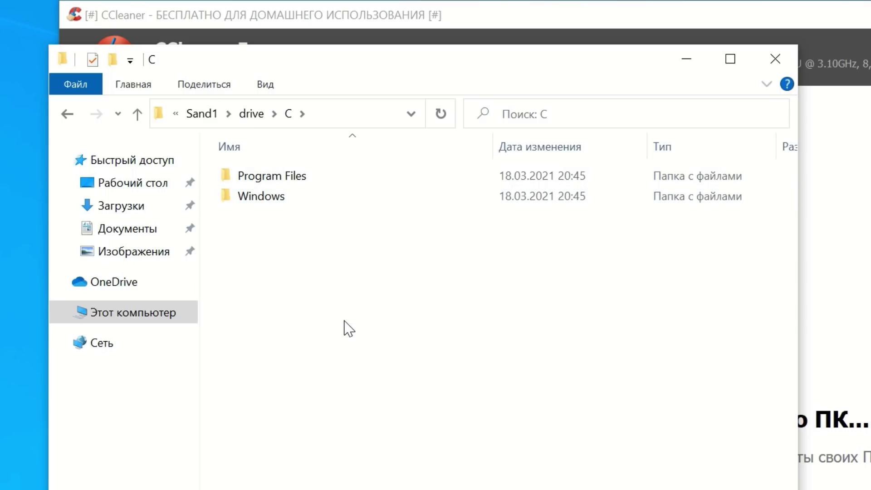
pyautogui.doubleClick(306, 184)
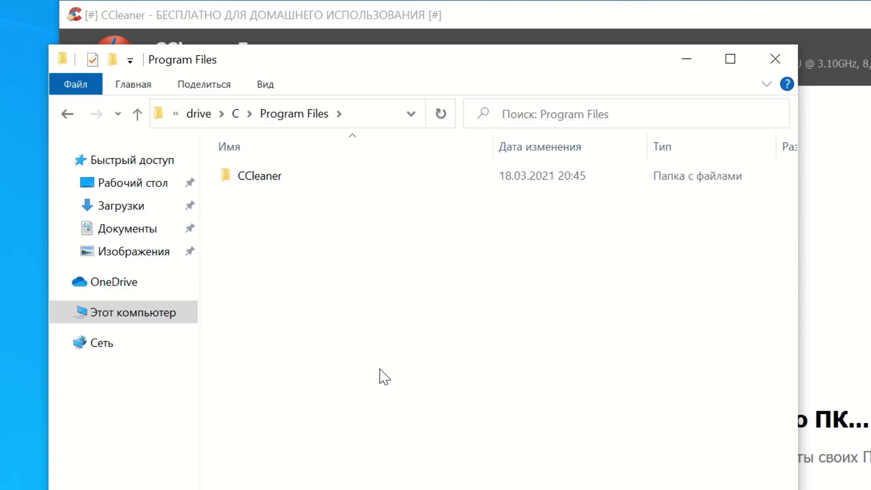
pyautogui.doubleClick(303, 184)
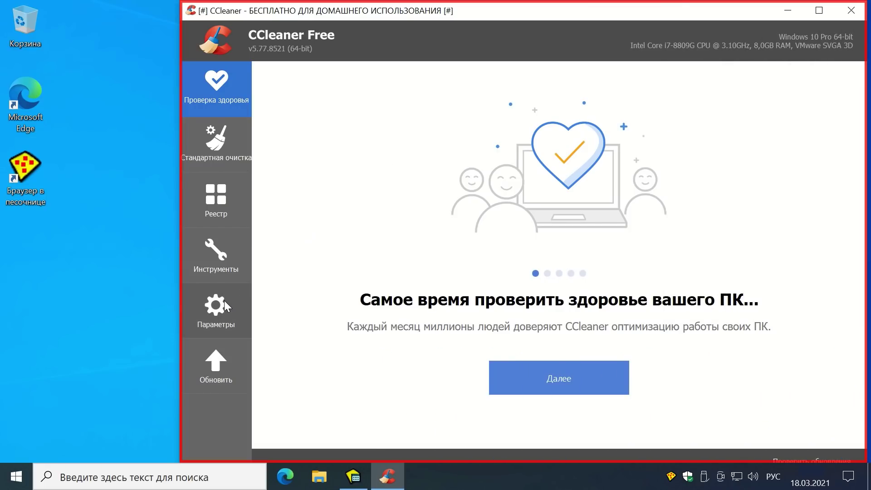
# Step: Uninstall 7-Zip 19.00 (x64) with the program removal tool of the sandboxed CCleaner, and close its uninstaller
pyautogui.click(215, 258)
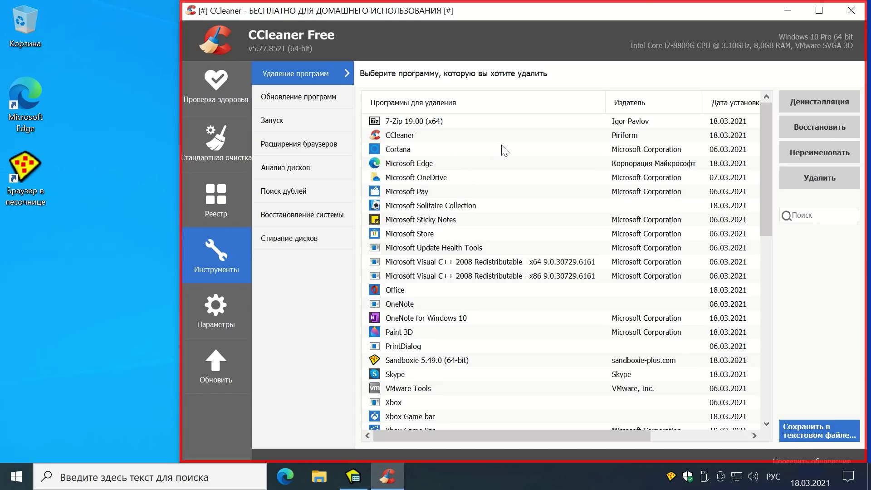
pyautogui.click(471, 122)
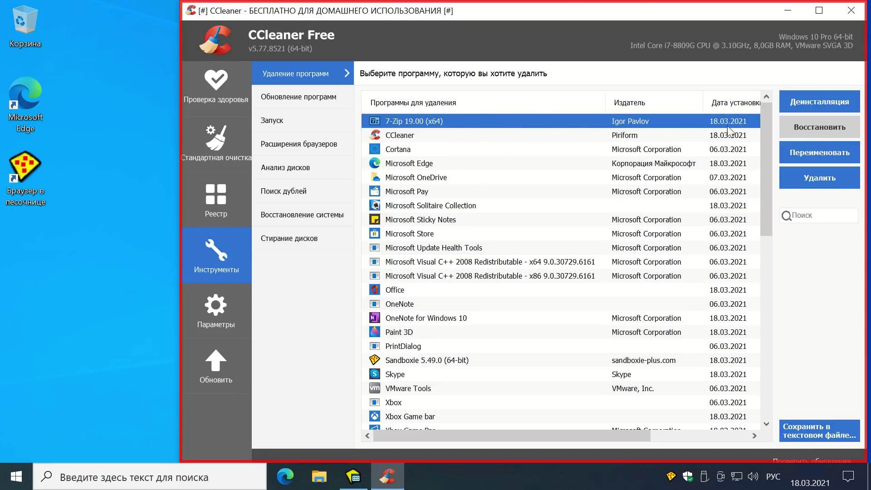
pyautogui.click(813, 102)
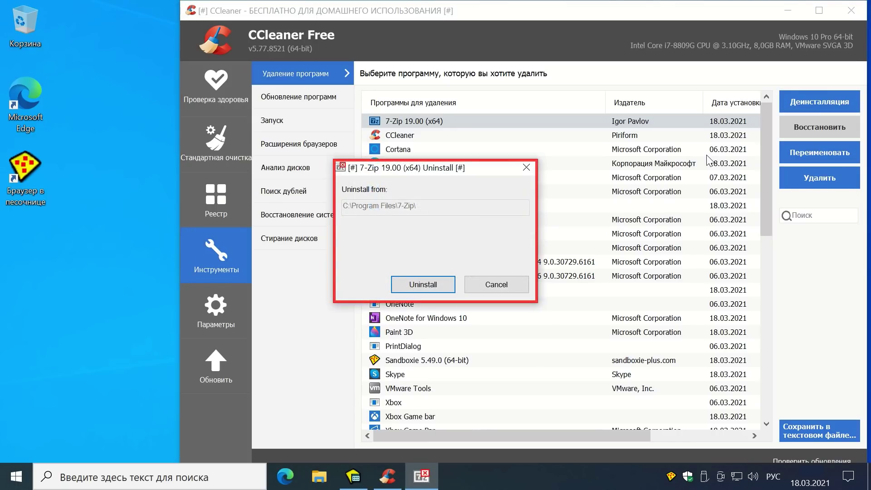
pyautogui.click(421, 286)
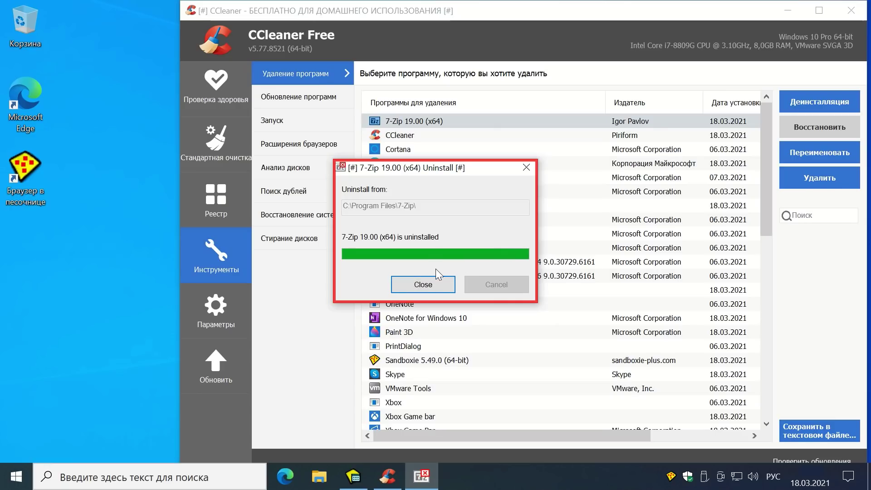
pyautogui.click(422, 284)
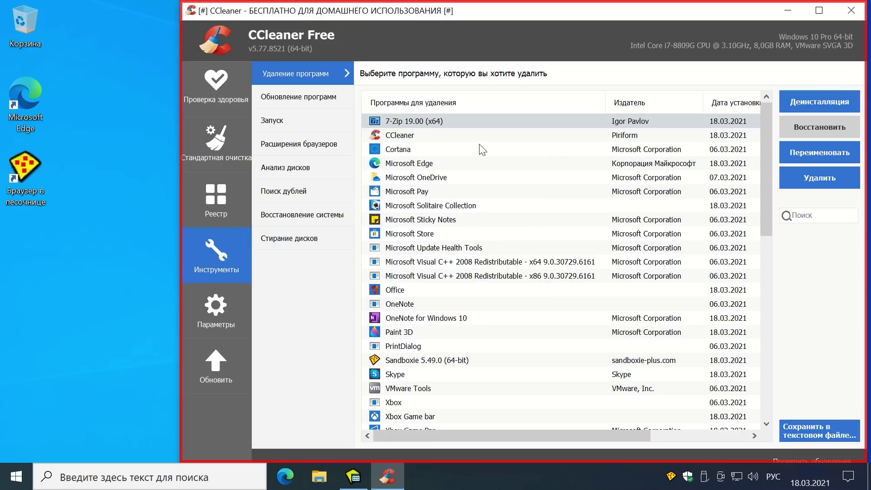
# Step: Delete the leftover 7-Zip 19.00 (x64) uninstall entry from the registry in the sandboxed CCleaner
pyautogui.click(489, 116)
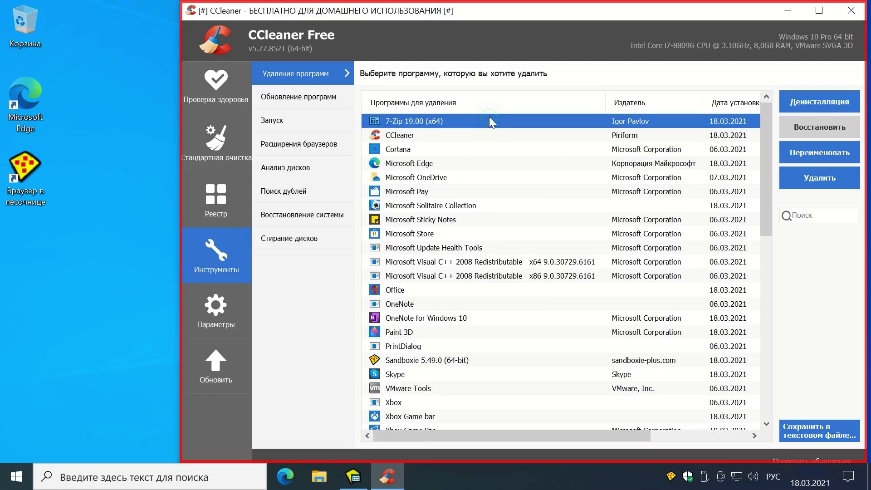
pyautogui.click(804, 180)
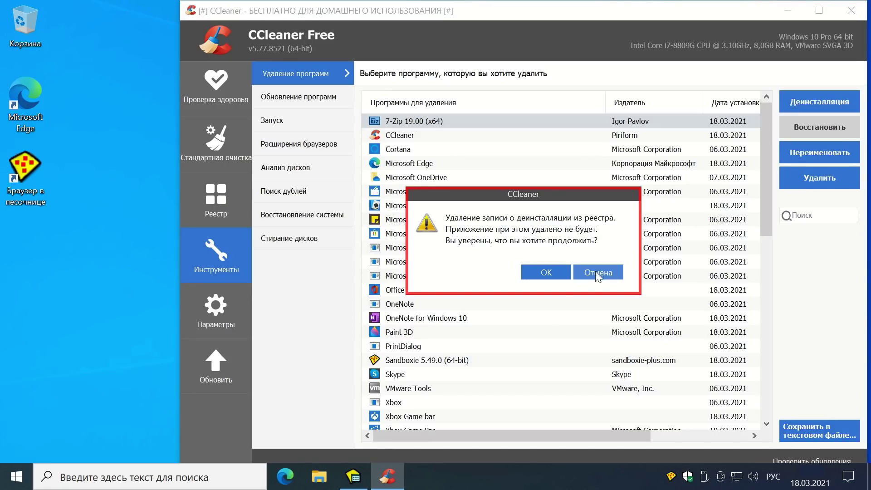
pyautogui.click(560, 272)
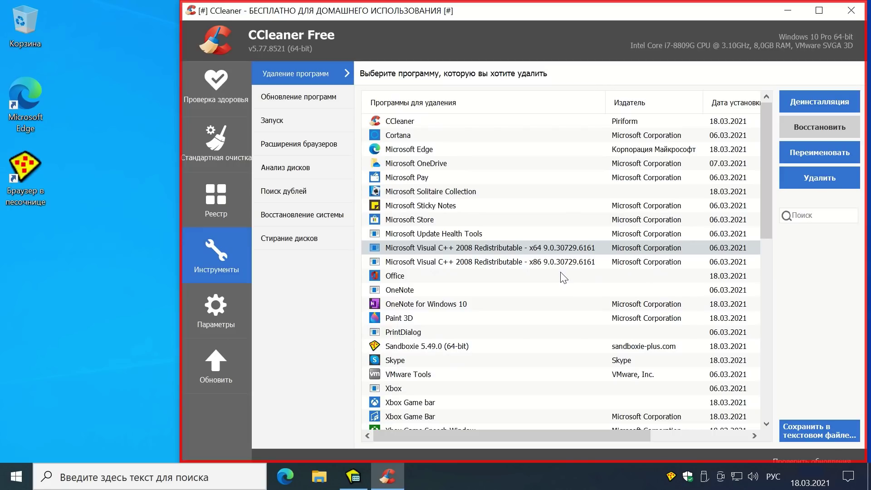
# Step: Check the installed apps in Windows Settings for 7-Zip 19.00 (x64), and close Settings
pyautogui.click(16, 476)
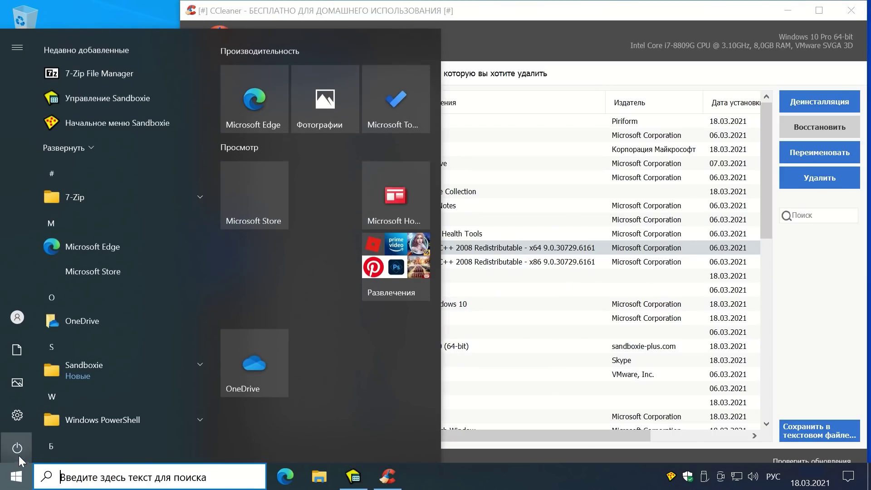
pyautogui.click(18, 420)
pyautogui.scroll(-5, 344, 320)
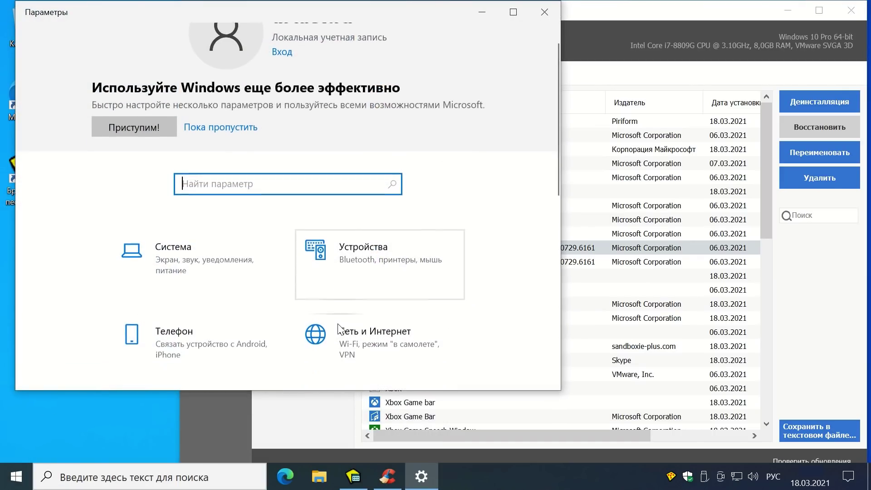
pyautogui.scroll(-2, 346, 324)
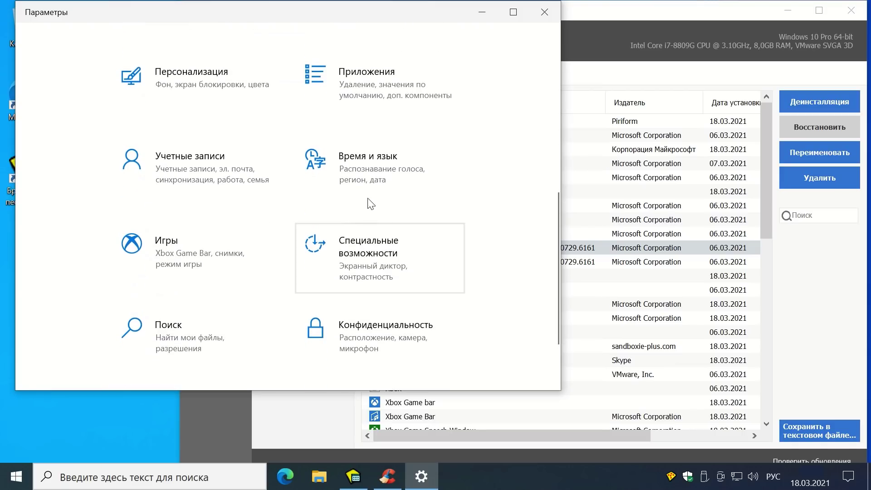
pyautogui.click(365, 98)
pyautogui.scroll(-5, 503, 186)
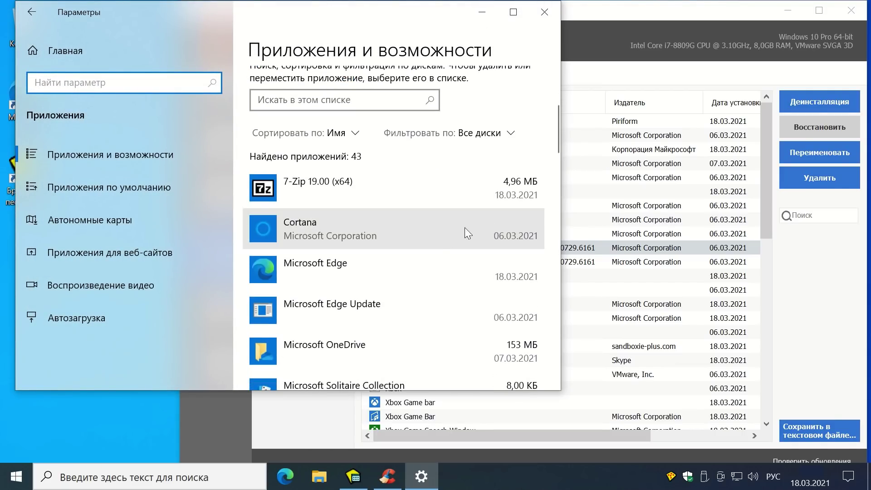
pyautogui.click(394, 202)
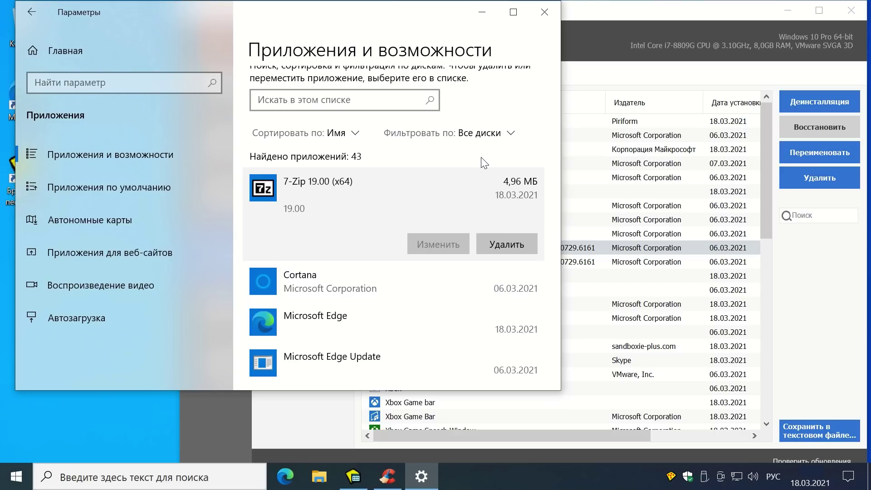
pyautogui.click(545, 11)
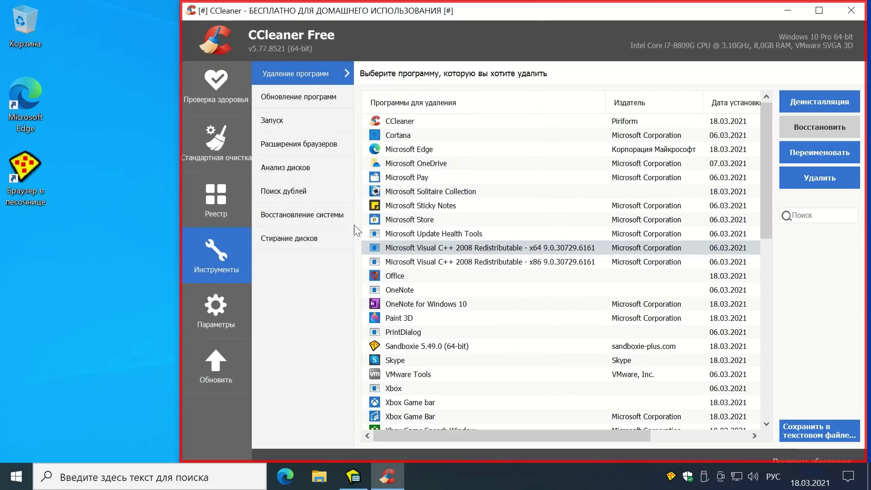
# Step: Open the Downloads folder in File Explorer and compress Sandboxie-Classic-x64-v5.49.0.exe to a zip archive of the same name with 7-Zip
pyautogui.click(320, 476)
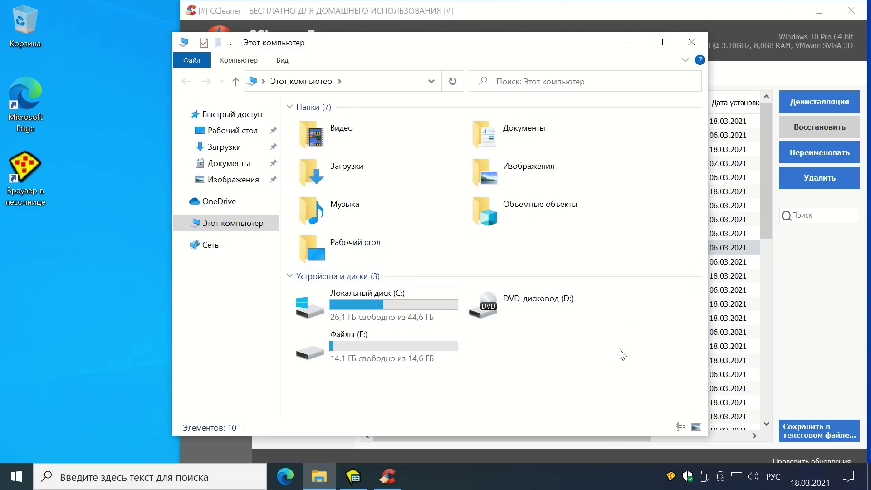
pyautogui.doubleClick(378, 166)
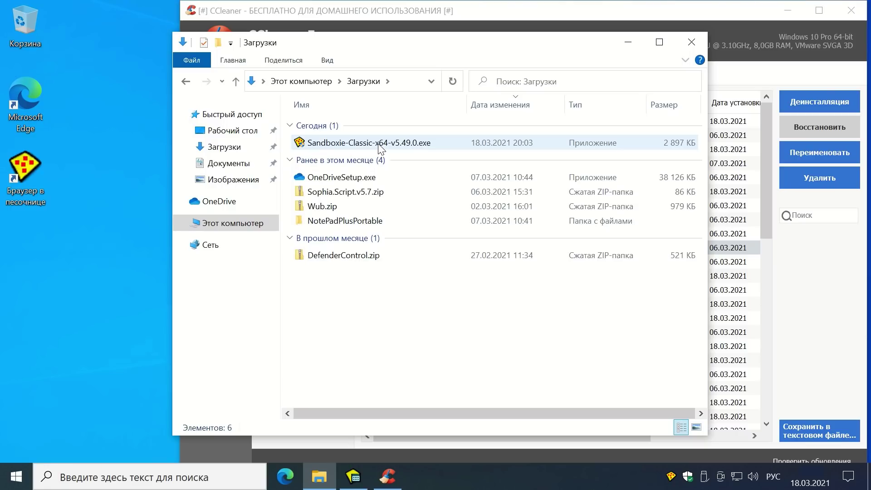
pyautogui.click(374, 143)
pyautogui.rightClick(372, 142)
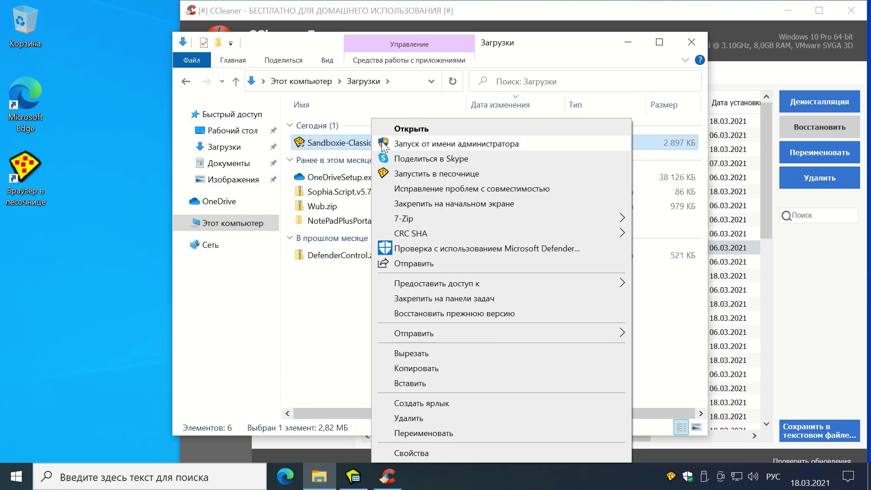
pyautogui.moveTo(459, 218)
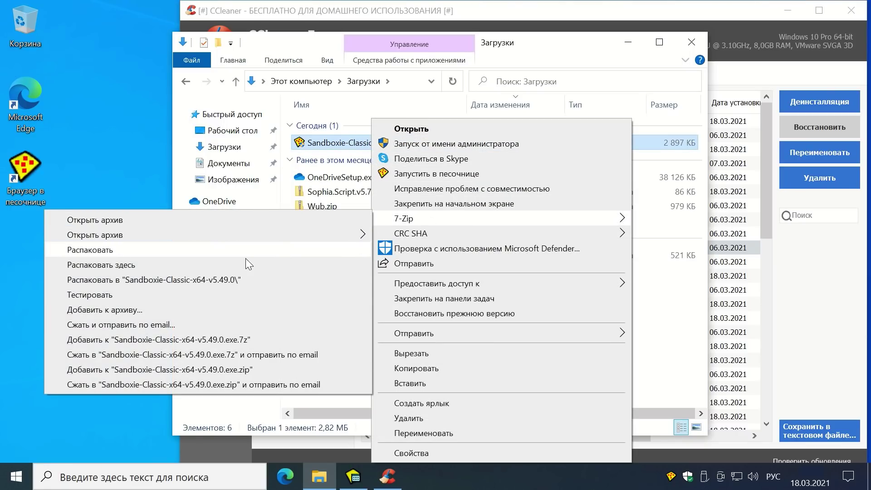
pyautogui.click(182, 370)
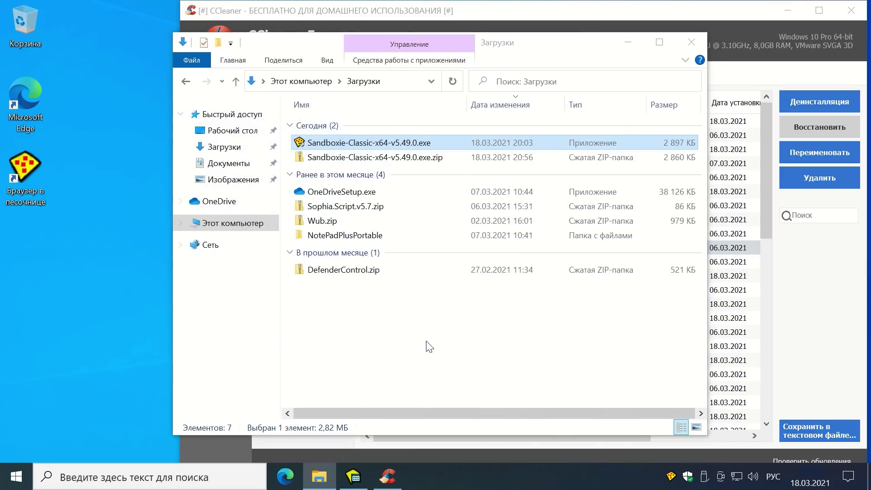
# Step: Compress Sandboxie-Classic-x64-v5.49.0.exe to a 7z archive of the same name with 7-Zip, and close the Downloads window
pyautogui.rightClick(396, 143)
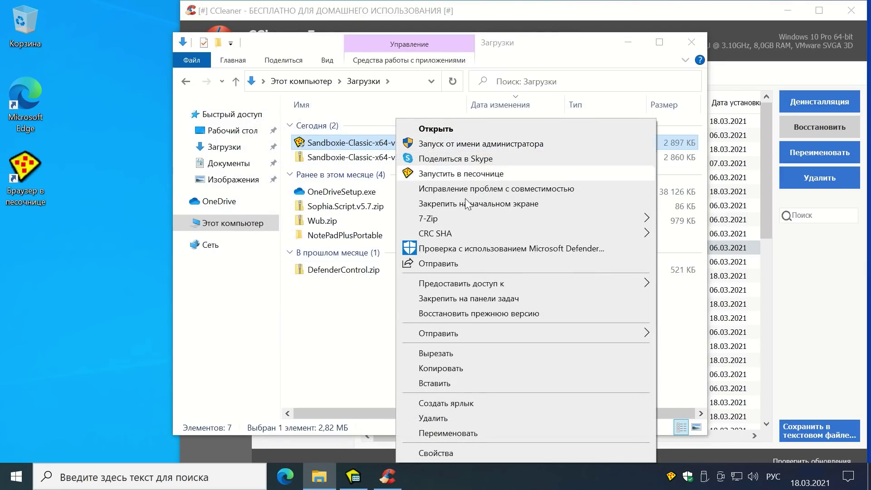
pyautogui.moveTo(486, 215)
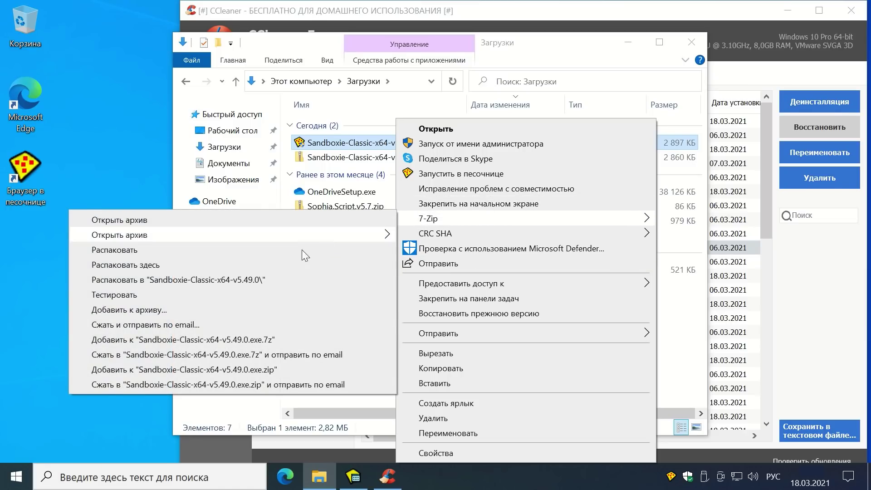
pyautogui.click(241, 341)
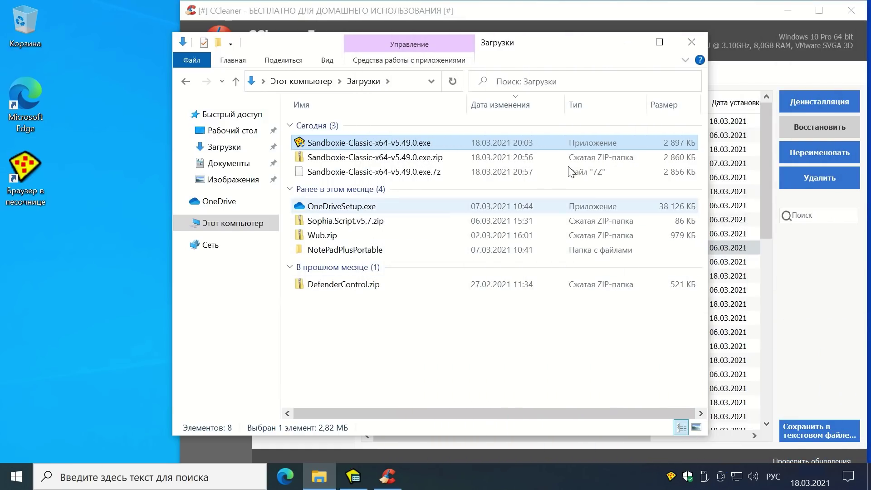
pyautogui.click(692, 43)
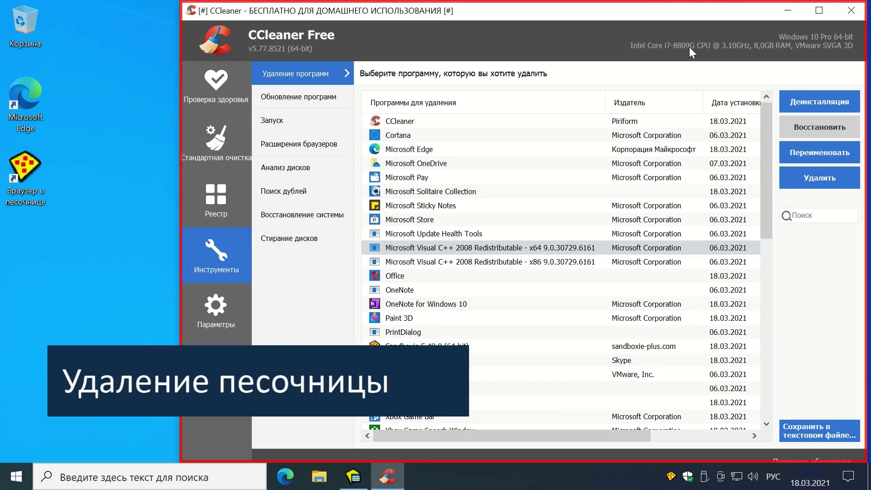
# Step: Terminate all programs running in the Sand1 sandbox
pyautogui.click(671, 477)
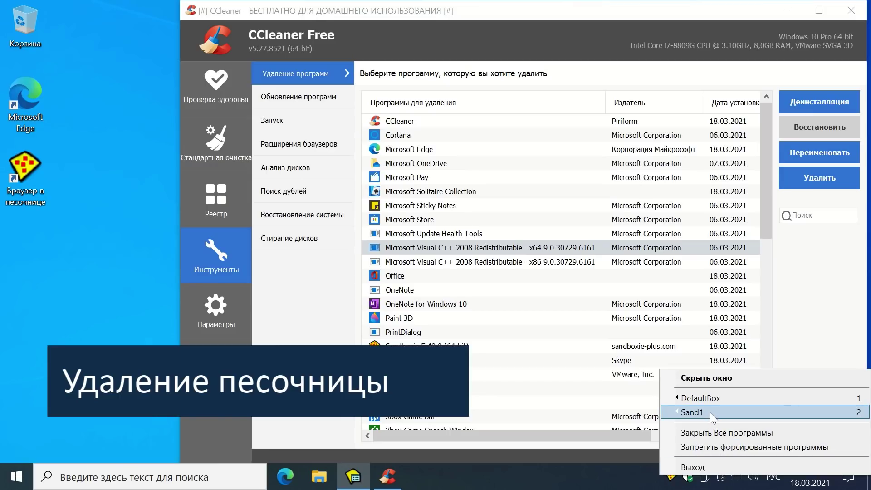
pyautogui.moveTo(709, 412)
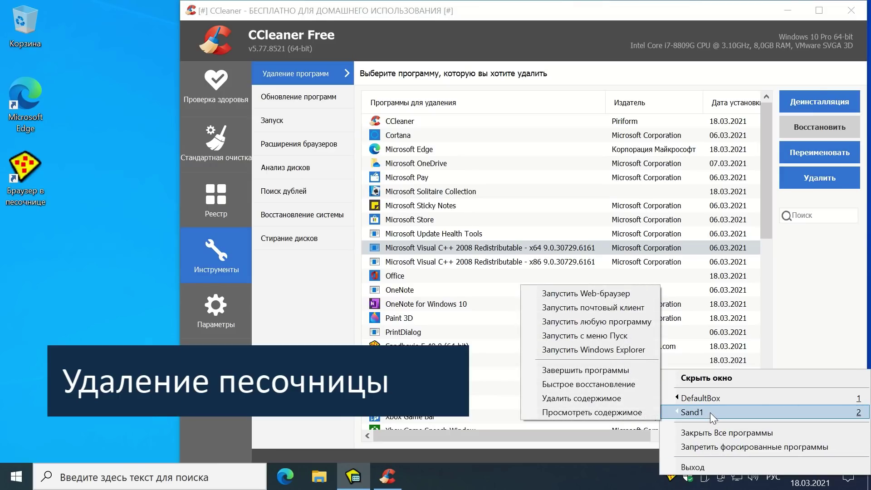
pyautogui.click(597, 369)
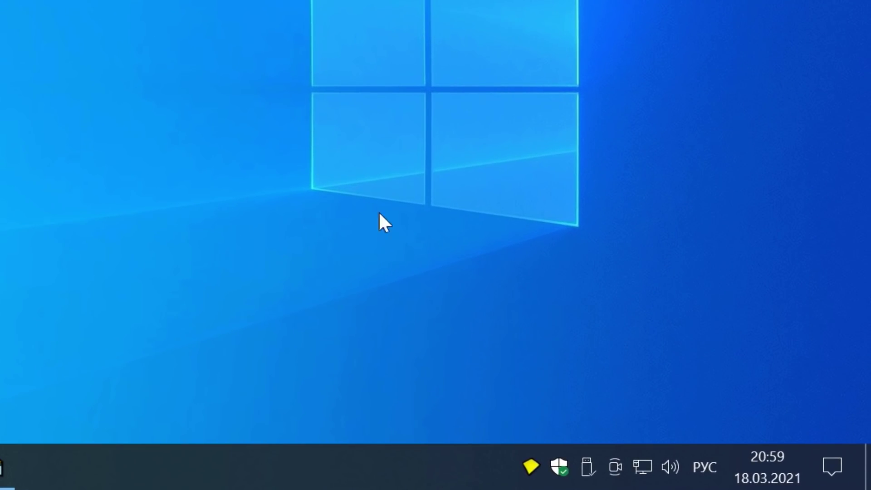
# Step: Delete the entire contents of the Sand1 sandbox without recovering ccsetup577.exe
pyautogui.rightClick(531, 461)
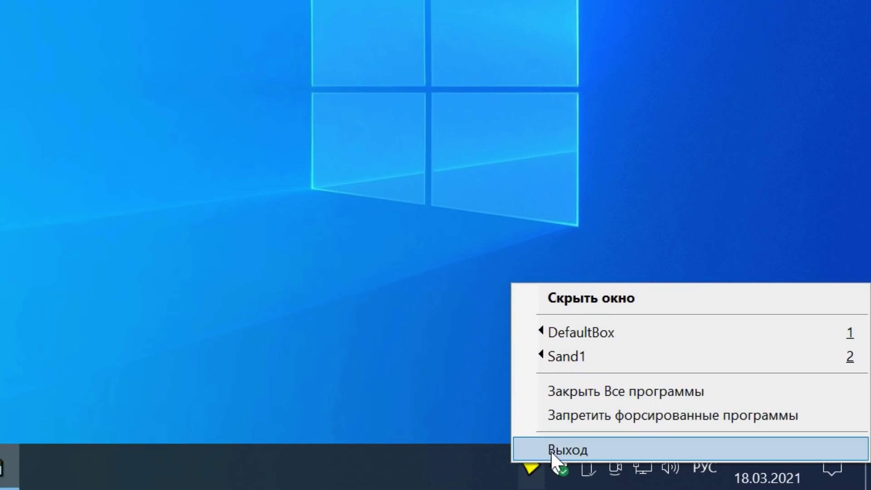
pyautogui.moveTo(568, 362)
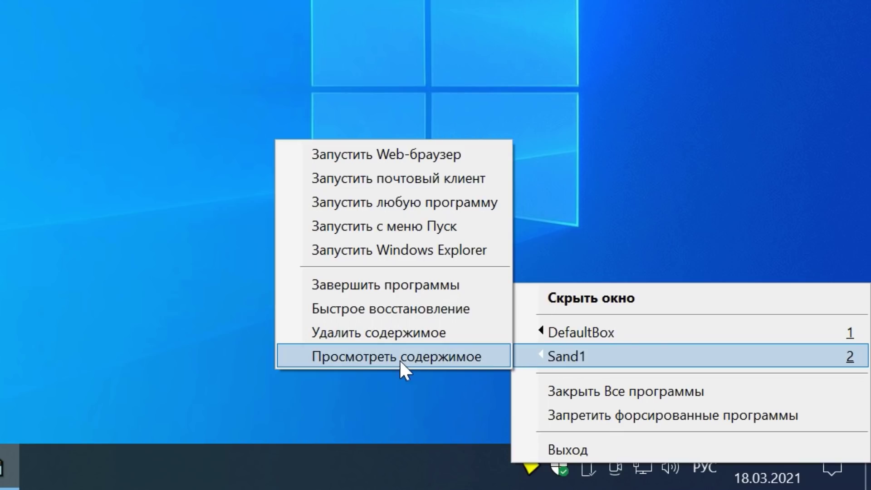
pyautogui.click(388, 333)
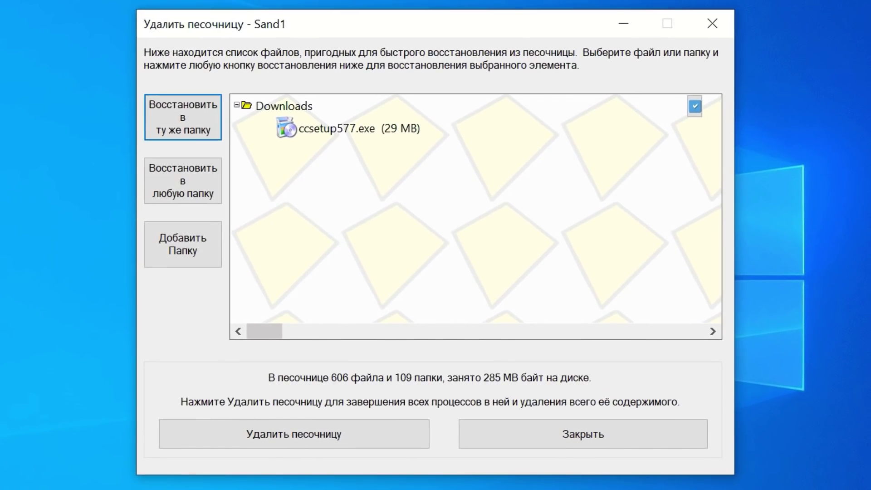
pyautogui.click(350, 438)
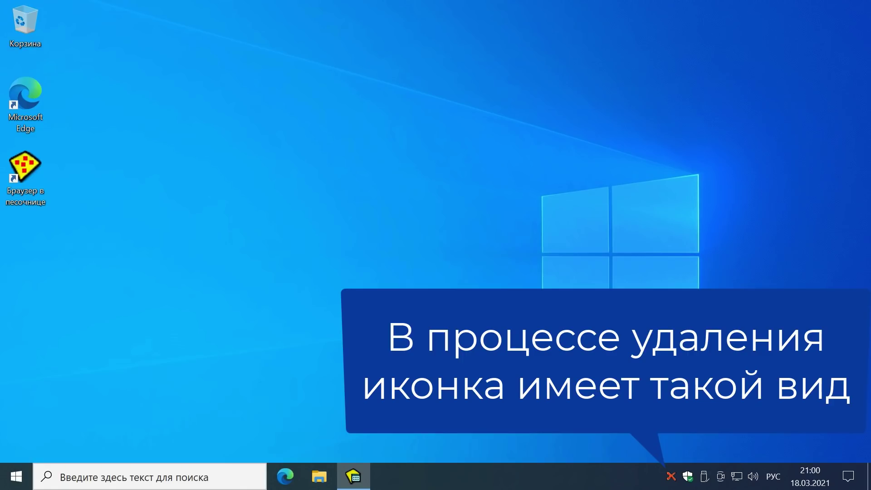
# Step: Remove the Sand1 sandbox itself in Sandboxie Control, confirming the deletion
pyautogui.click(360, 480)
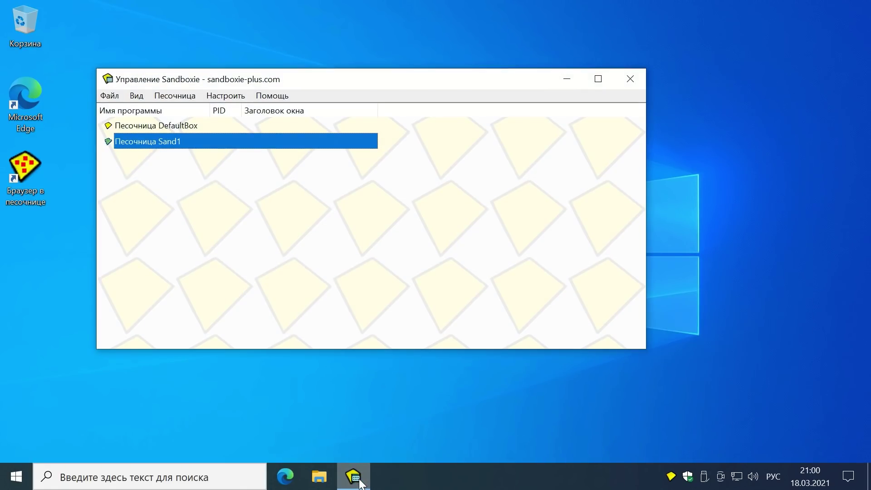
pyautogui.rightClick(225, 139)
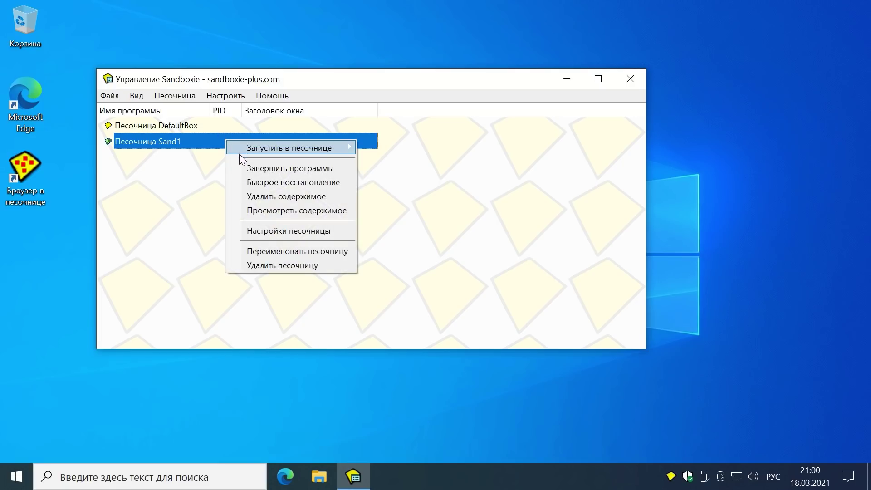
pyautogui.click(260, 266)
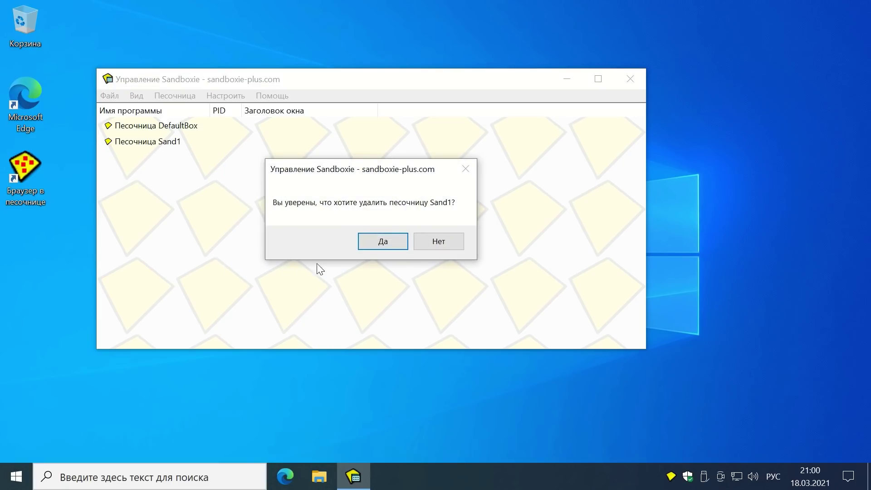
pyautogui.click(384, 243)
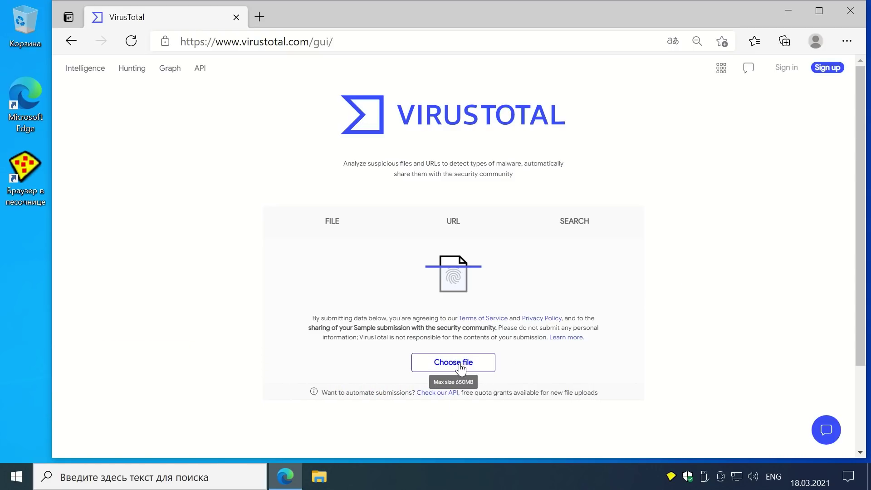
# Step: Submit Sandboxie-Classic-x64-v5.49.0.exe from the Downloads (Загрузки) folder to VirusTotal for analysis
pyautogui.click(459, 362)
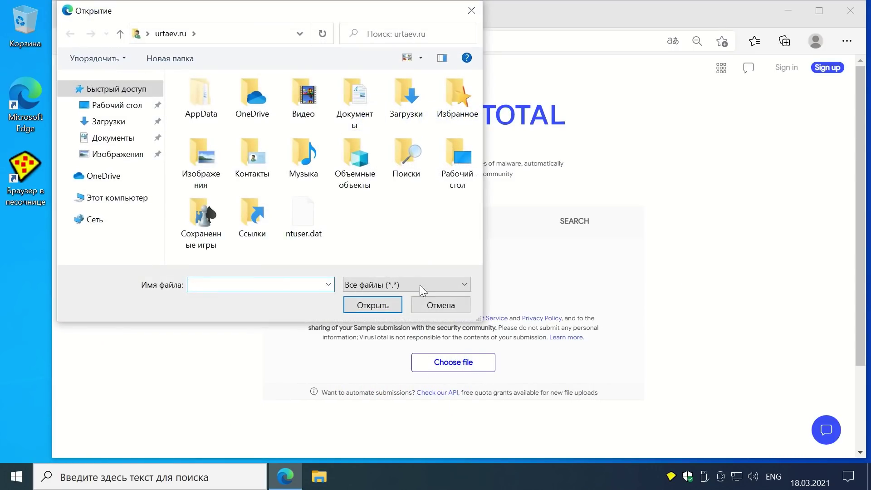
pyautogui.click(105, 122)
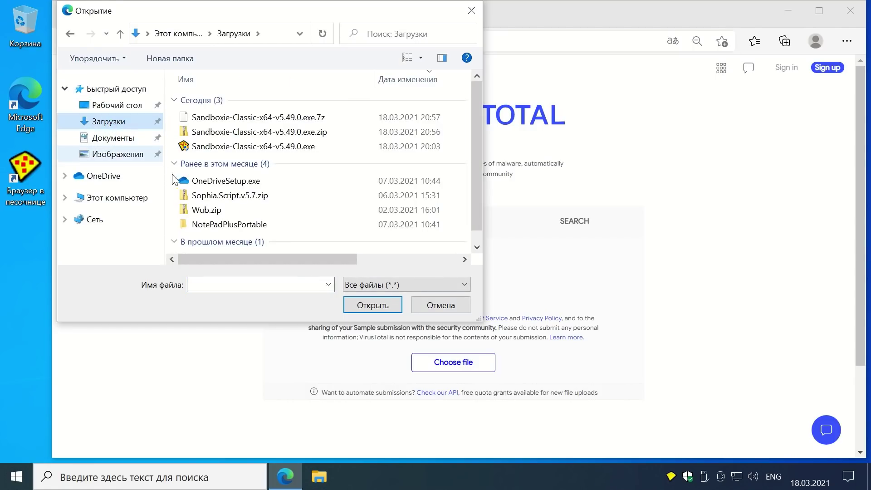
pyautogui.click(232, 151)
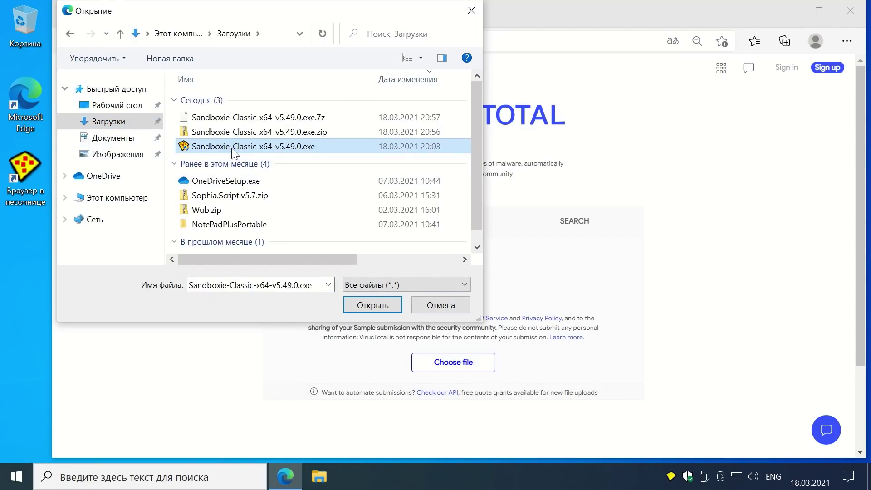
pyautogui.click(380, 301)
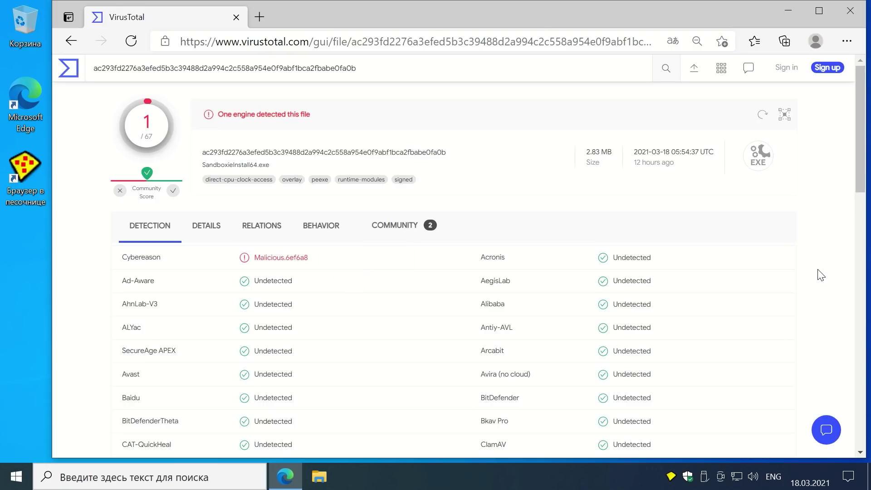
# Step: Review the full list of antivirus engine verdicts in the VirusTotal detection report for the Sandboxie installer
pyautogui.scroll(-5, 821, 274)
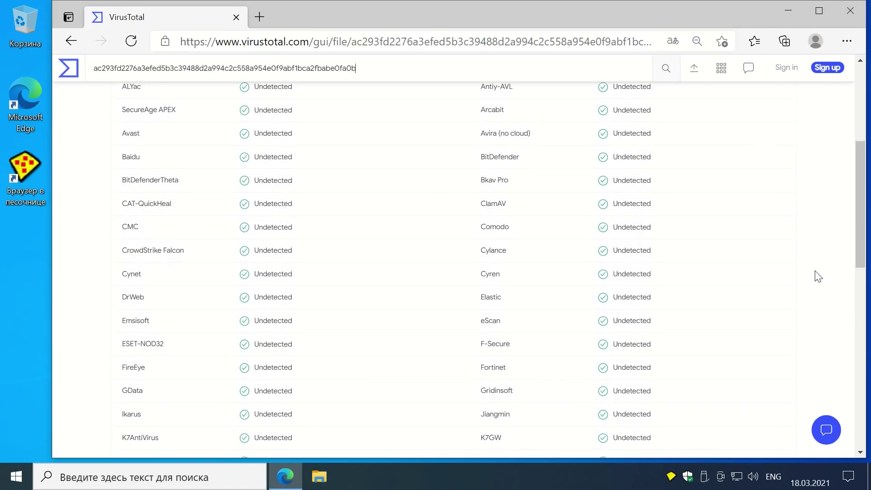
pyautogui.scroll(-8, 818, 276)
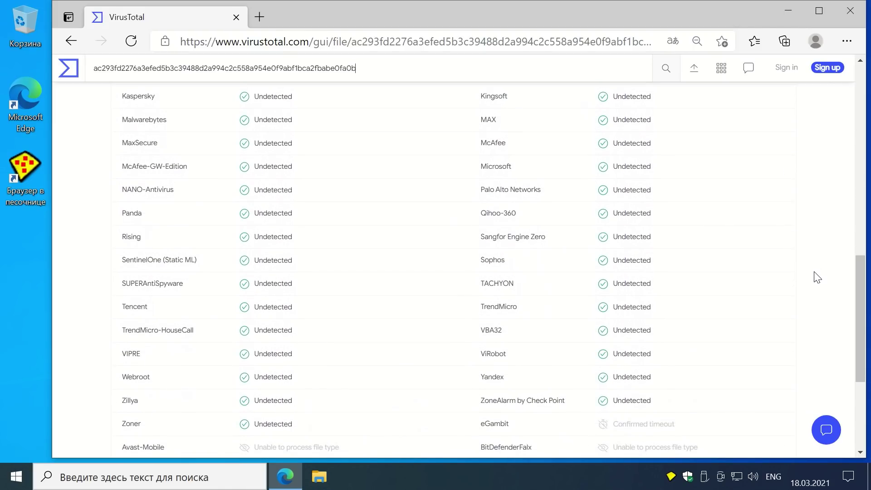
pyautogui.scroll(-5, 817, 277)
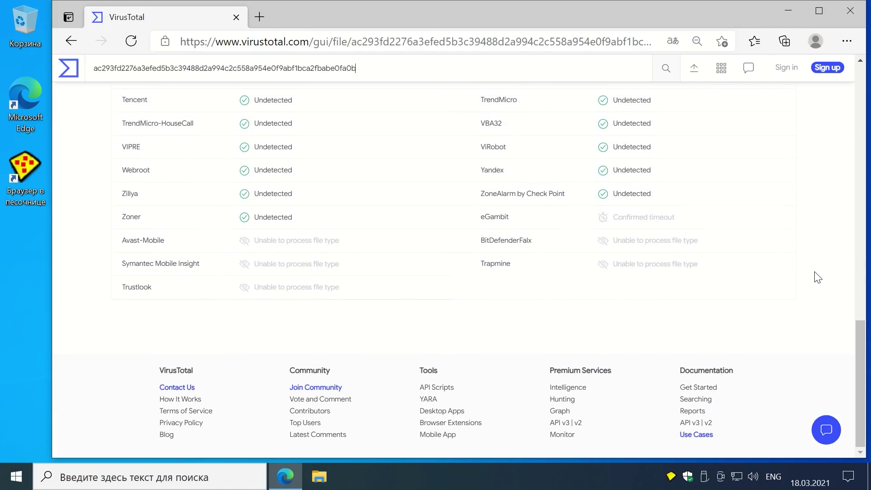
pyautogui.scroll(16, 818, 277)
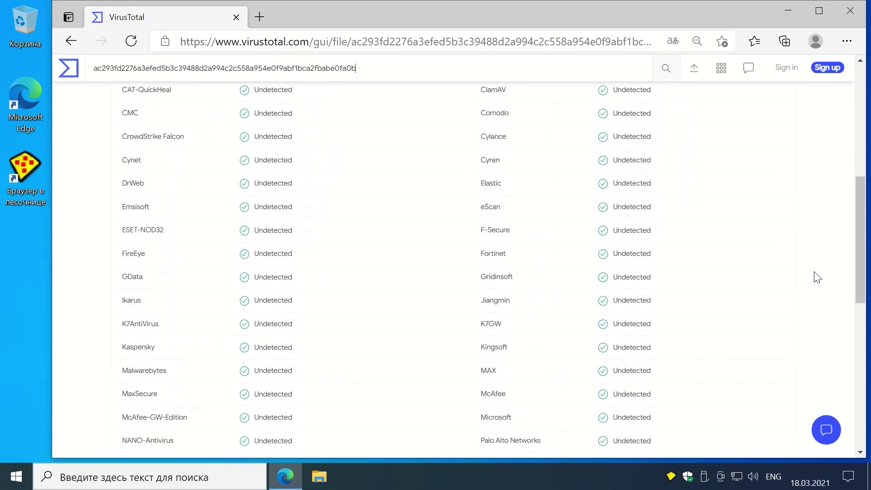
pyautogui.scroll(2, 817, 278)
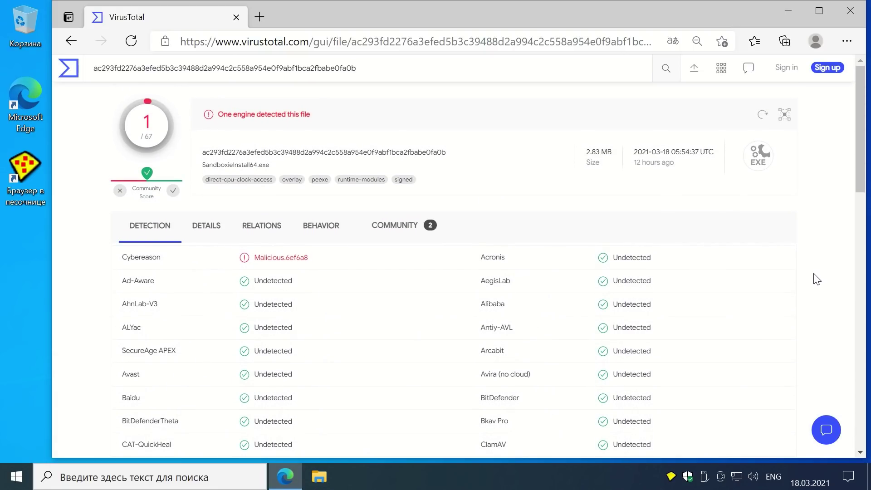